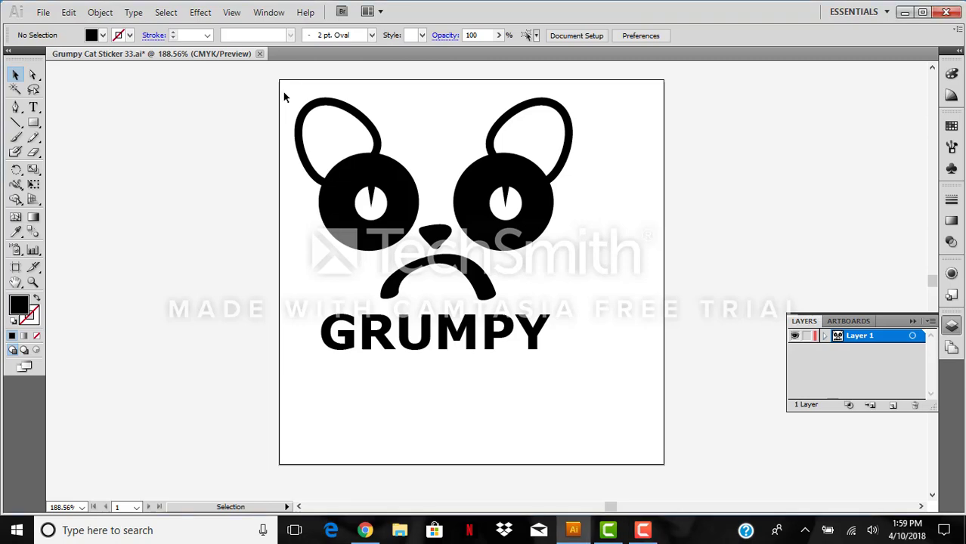
# Step: Marquee-select the oval left ear and the ringed left eye together
pyautogui.moveTo(283, 92); pyautogui.dragTo(397, 234)
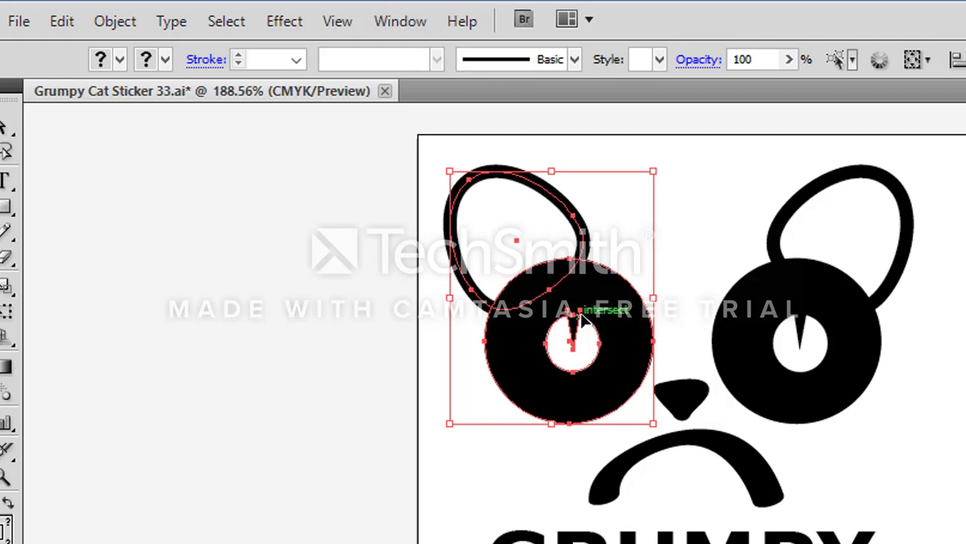
# Step: Set the left ear's fill to None, leaving only its 6 pt black outline
pyautogui.click(390, 299)
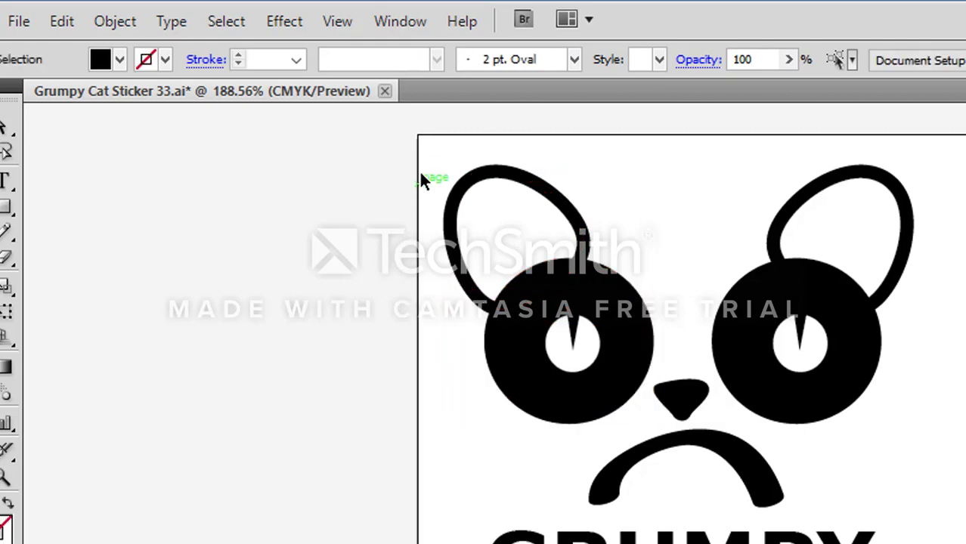
pyautogui.moveTo(432, 157); pyautogui.dragTo(511, 212)
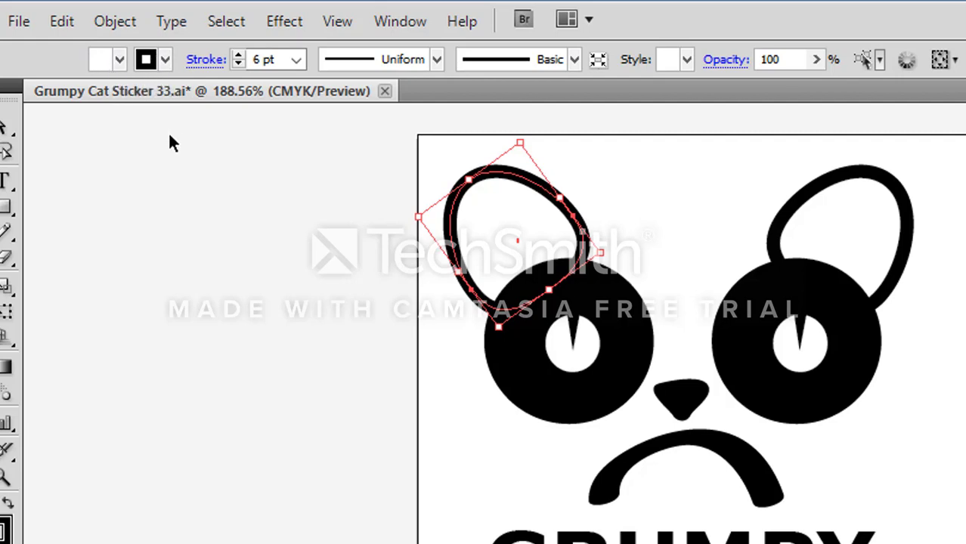
pyautogui.click(118, 60)
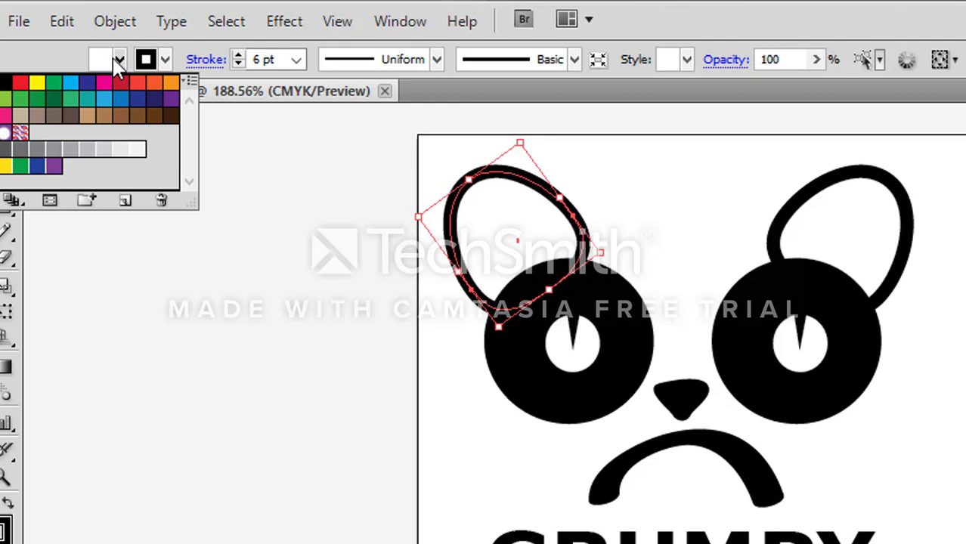
pyautogui.click(11, 81)
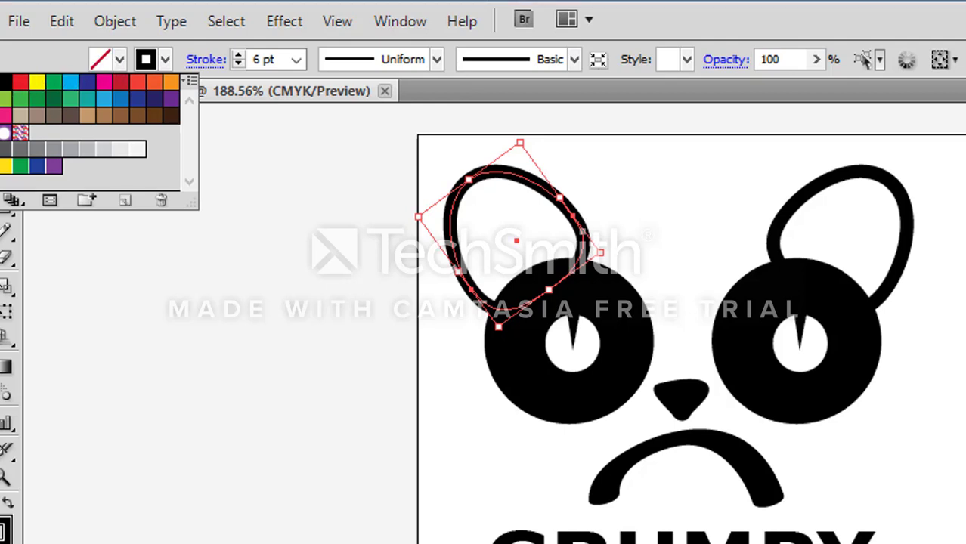
pyautogui.click(359, 234)
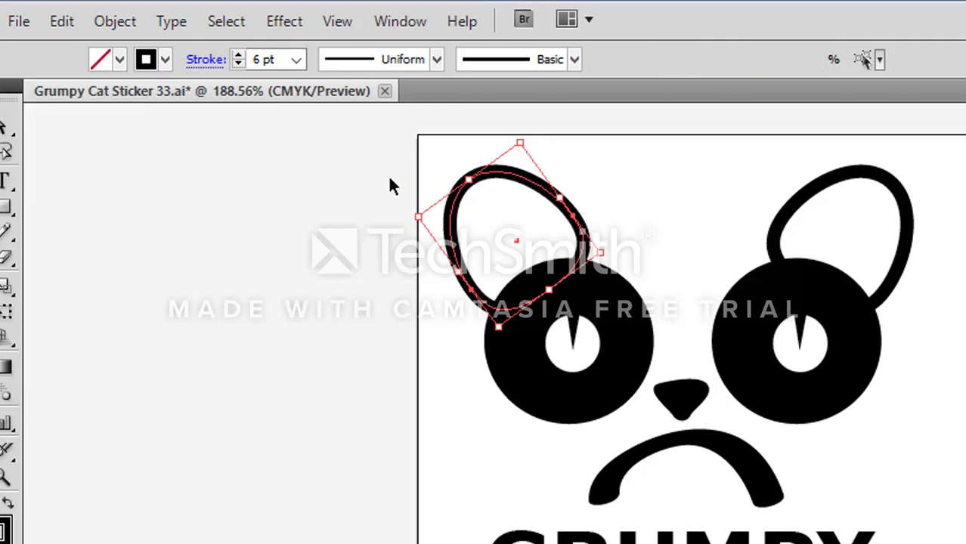
pyautogui.moveTo(405, 164); pyautogui.dragTo(519, 213)
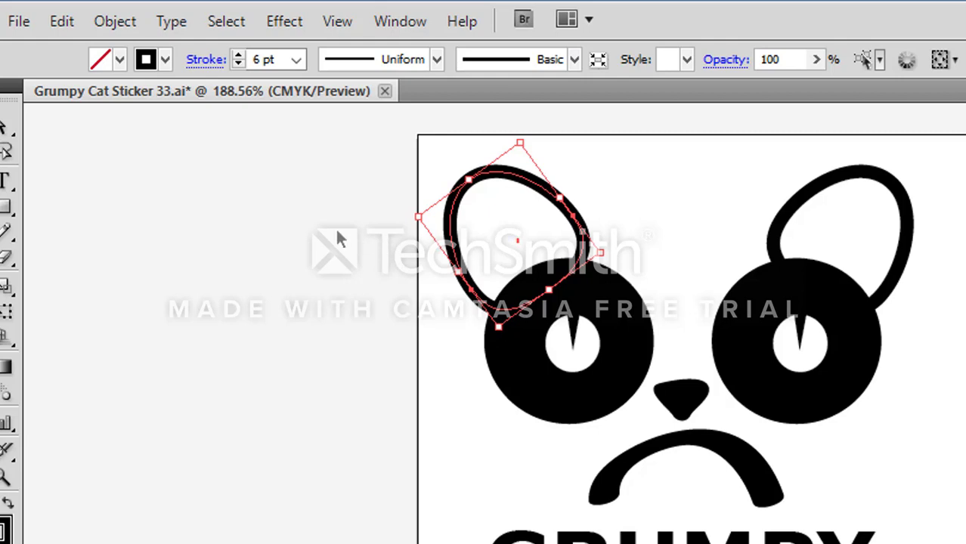
# Step: Apply Object > Path > Outline Stroke to turn the left ear's stroke into a black-filled shape
pyautogui.click(115, 23)
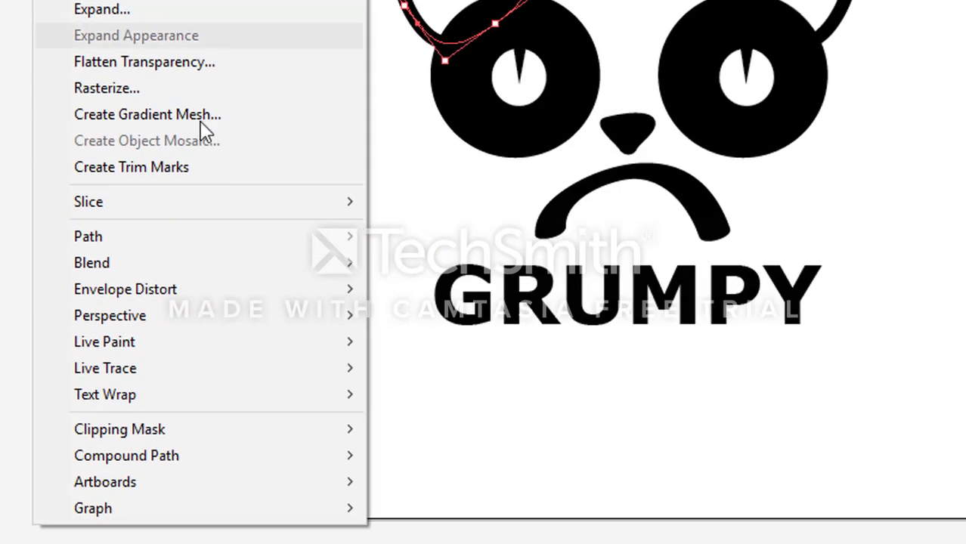
pyautogui.moveTo(263, 383)
pyautogui.moveTo(255, 241)
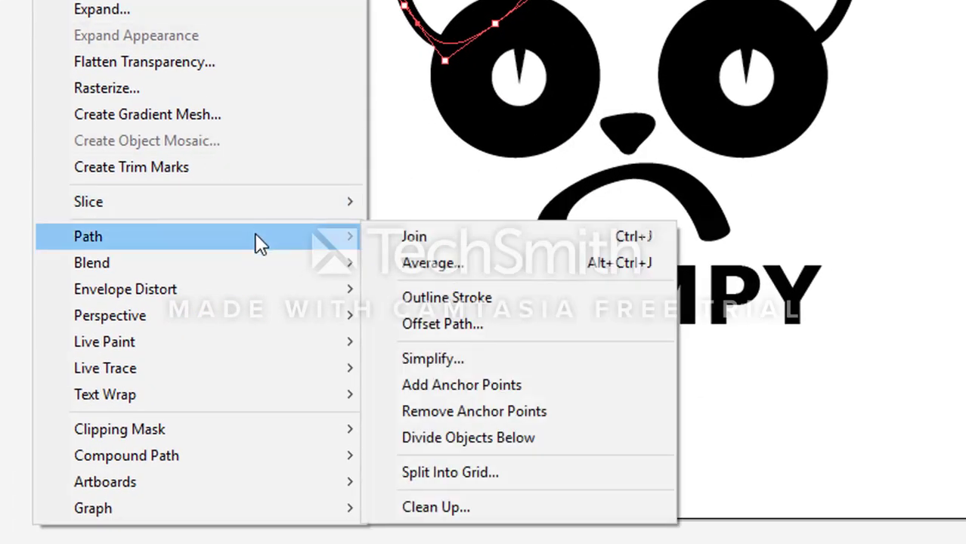
pyautogui.click(492, 303)
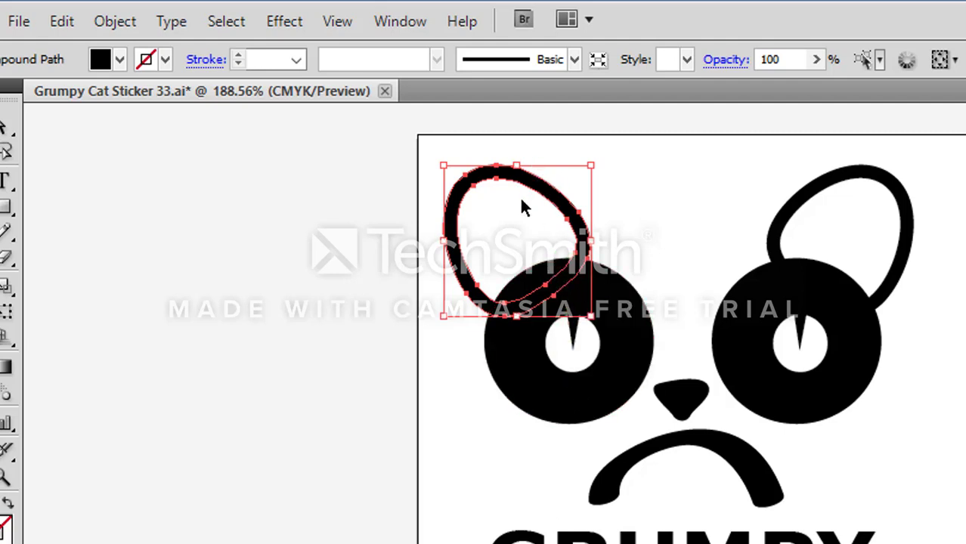
# Step: Use Direct Selection to select the left eye's white pupil circle and black slit together
pyautogui.click(409, 254)
pyautogui.moveTo(408, 196); pyautogui.dragTo(406, 388)
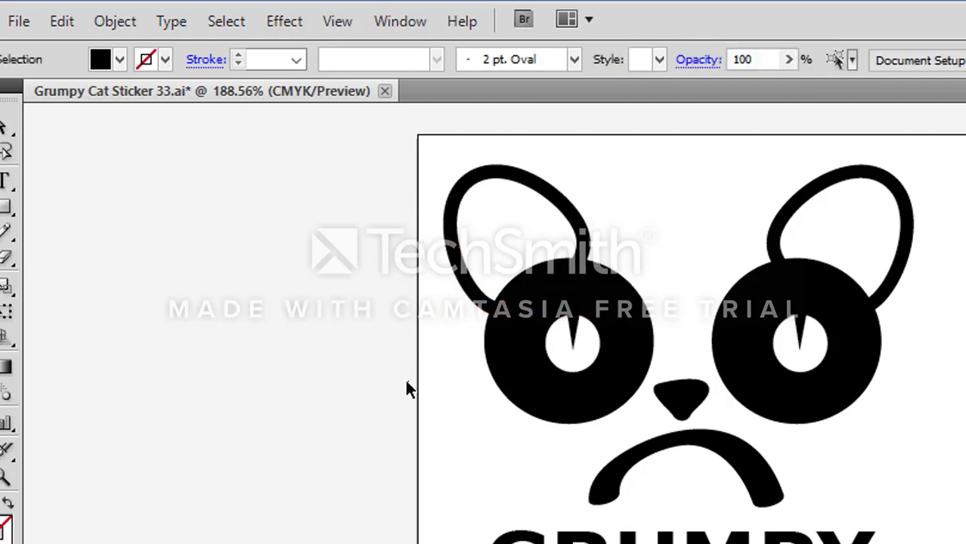
pyautogui.click(577, 328)
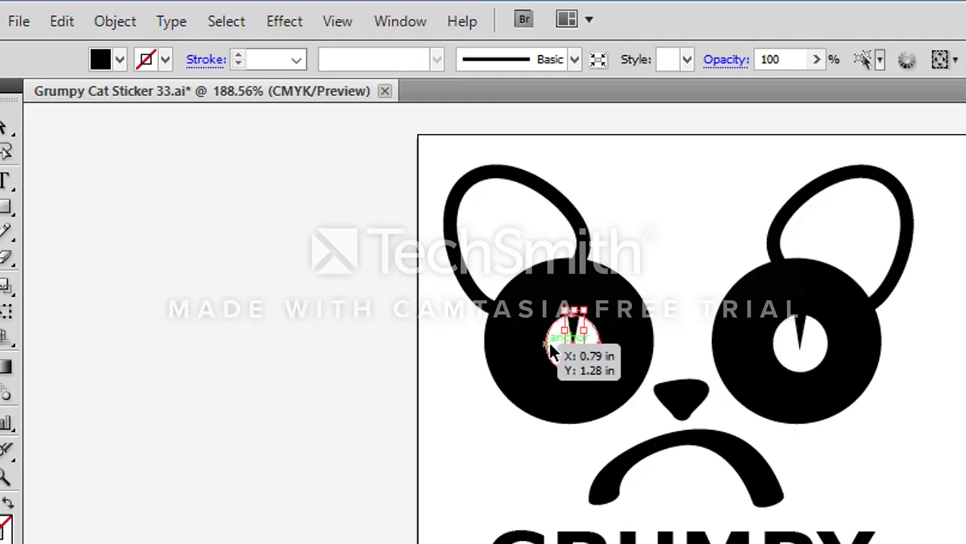
pyautogui.click(550, 341)
pyautogui.click(574, 324)
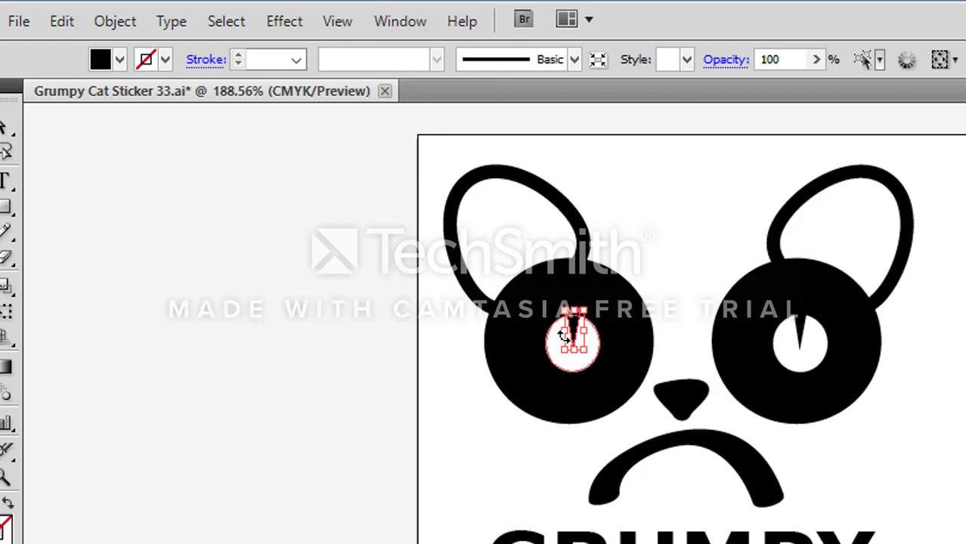
pyautogui.click(546, 347)
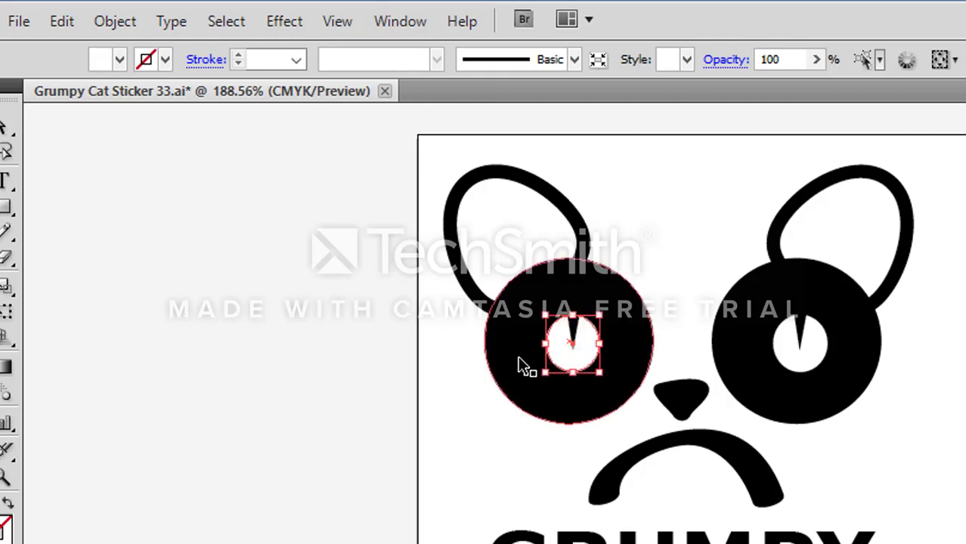
pyautogui.click(522, 366)
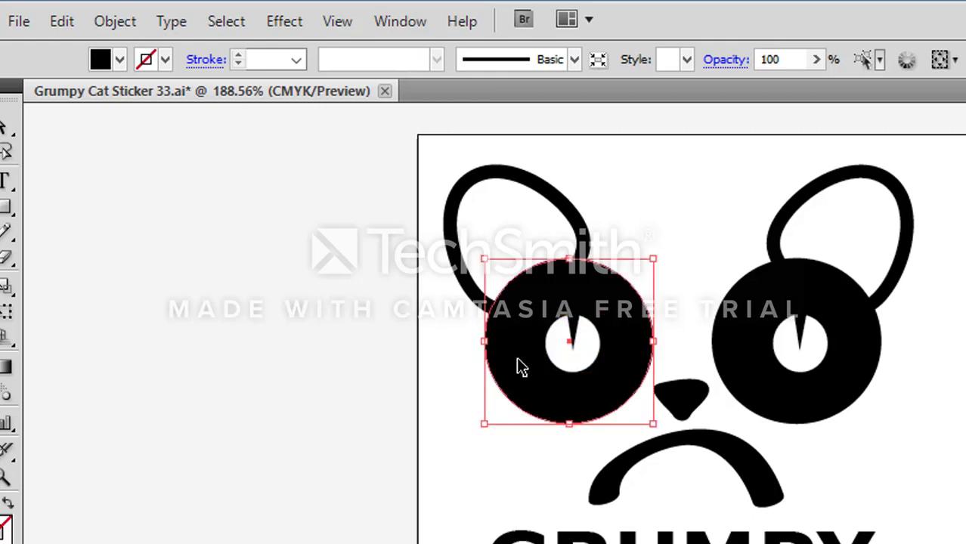
pyautogui.click(448, 340)
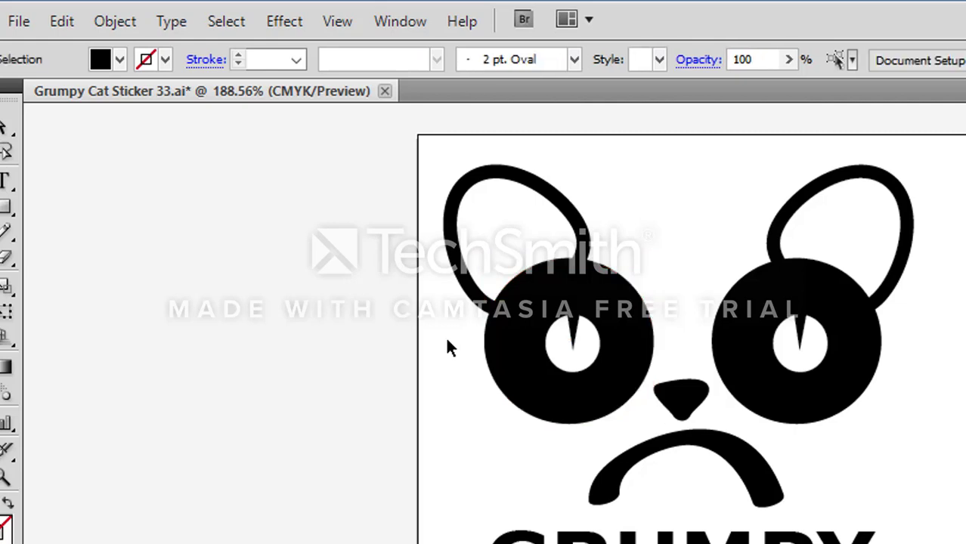
pyautogui.click(575, 324)
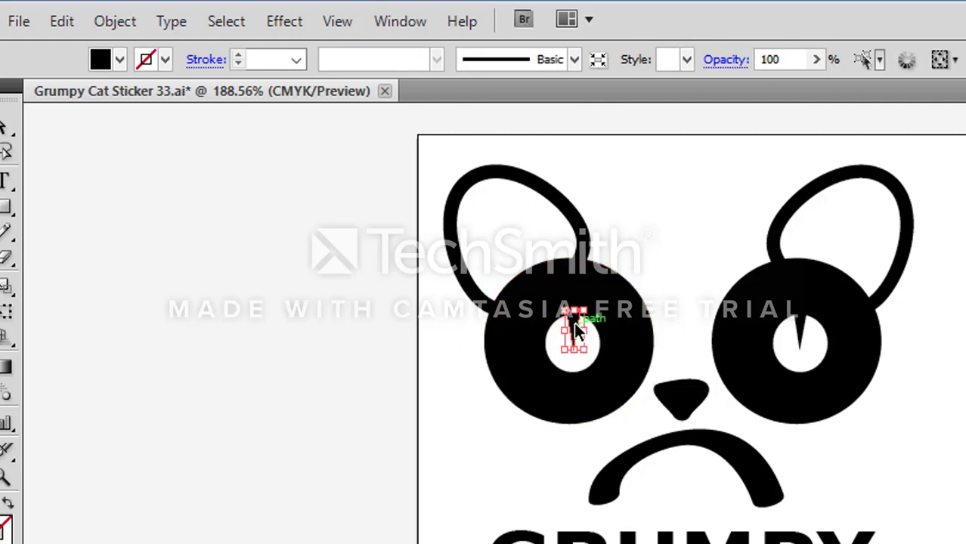
pyautogui.moveTo(555, 335); pyautogui.dragTo(547, 343)
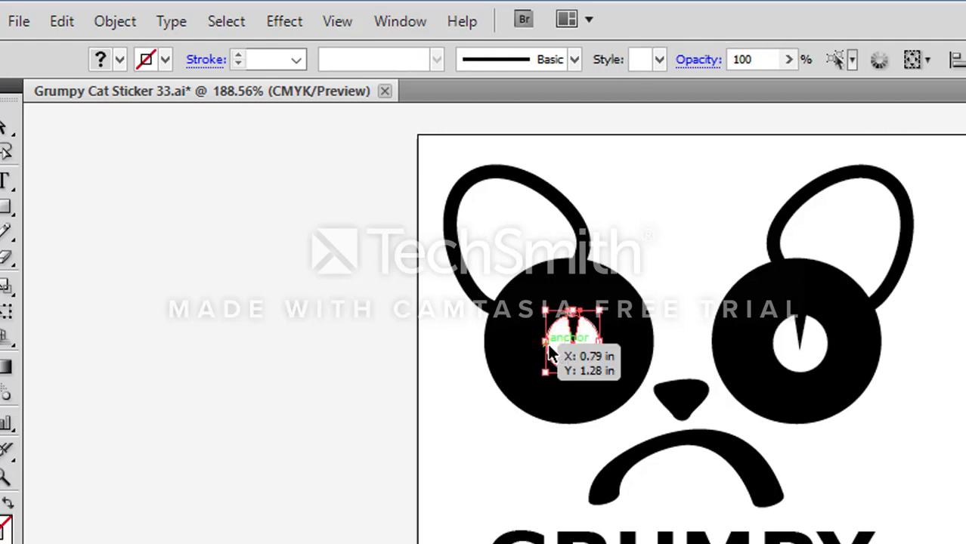
pyautogui.moveTo(548, 344); pyautogui.dragTo(548, 343)
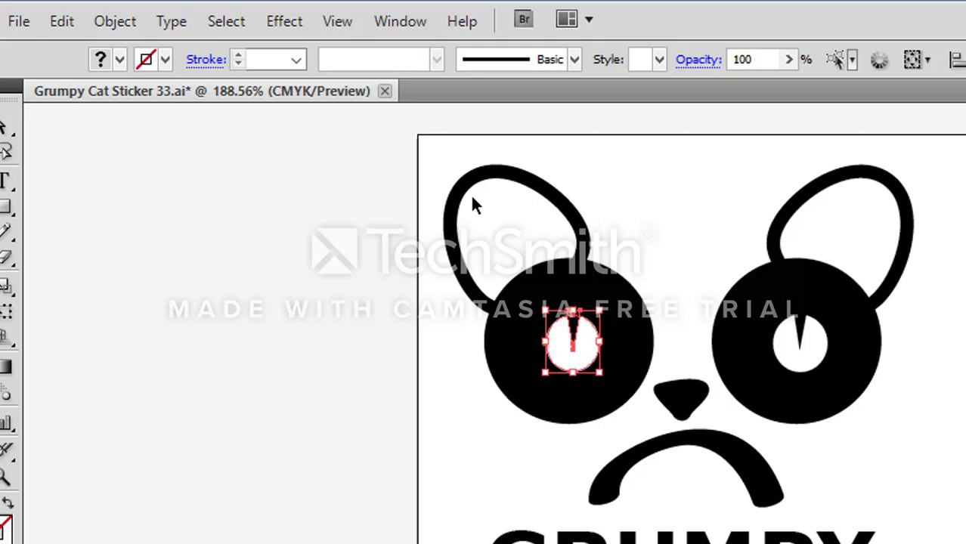
# Step: Show the Pathfinder panel from the Window menu and merge the pupil circle with its slit
pyautogui.click(400, 21)
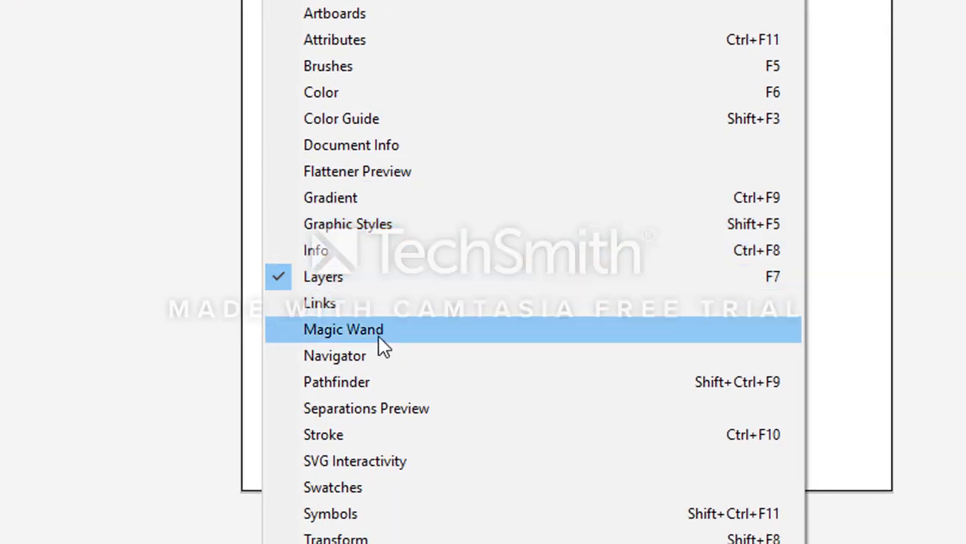
pyautogui.click(366, 390)
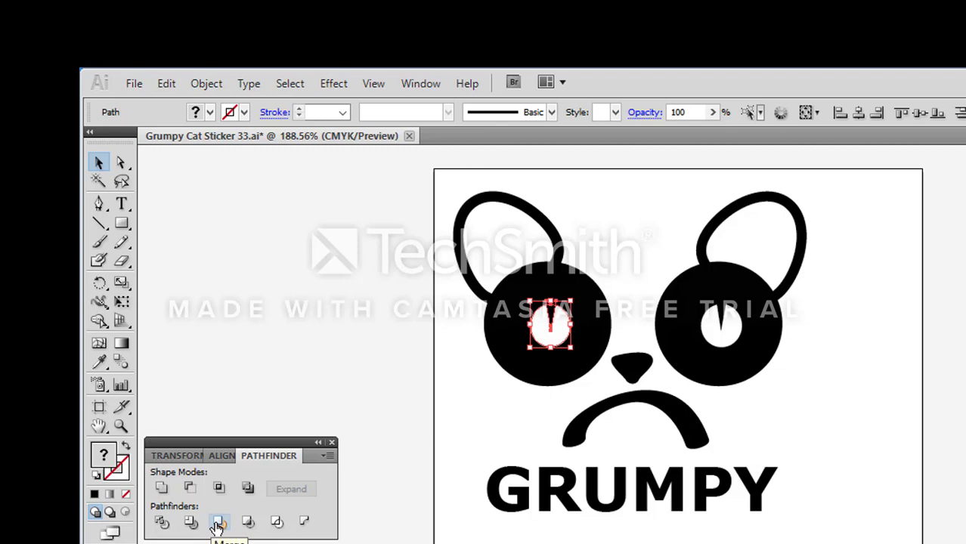
pyautogui.click(217, 527)
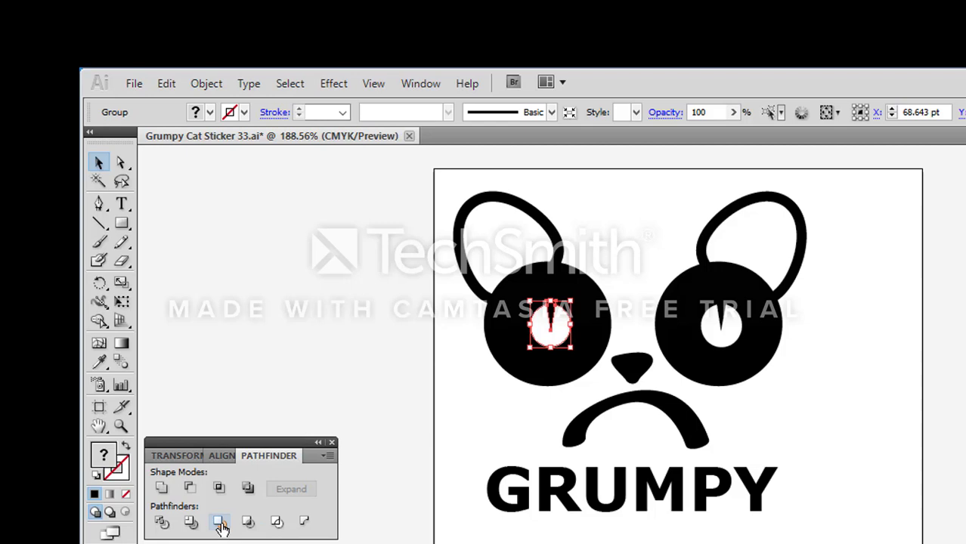
# Step: Merge the black left-eye circle with its white highlight via Pathfinder Merge, undoing an attempted Unite
pyautogui.click(235, 398)
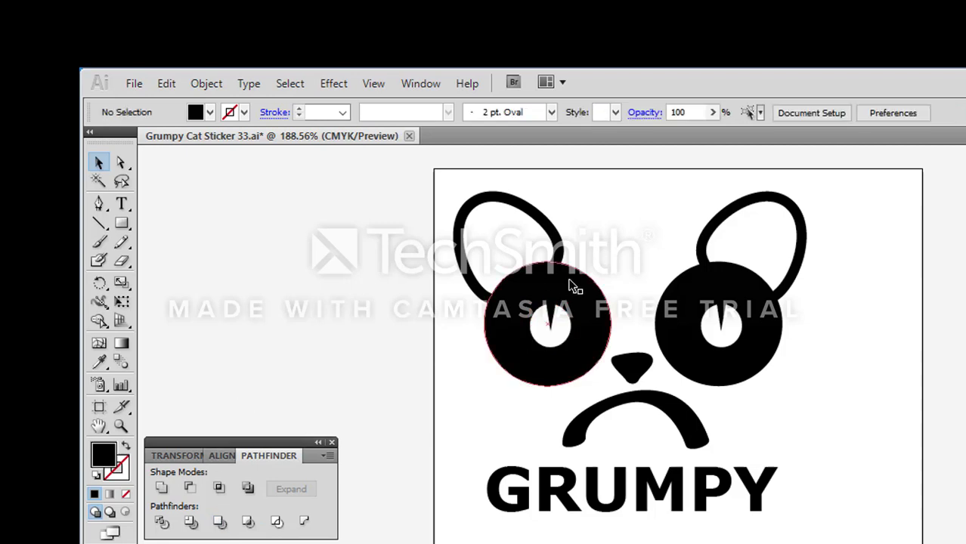
pyautogui.click(557, 316)
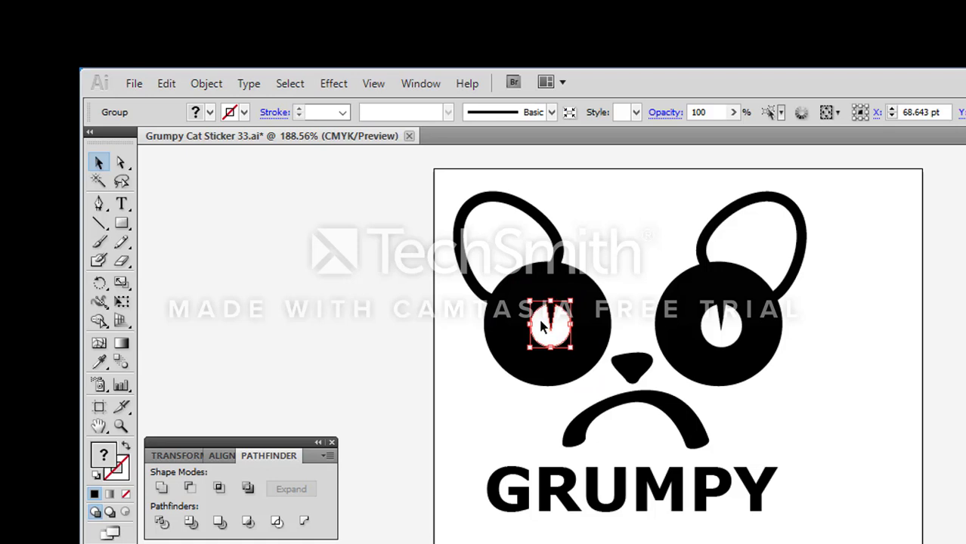
pyautogui.hotkey('ctrl', 'shift', 'a')
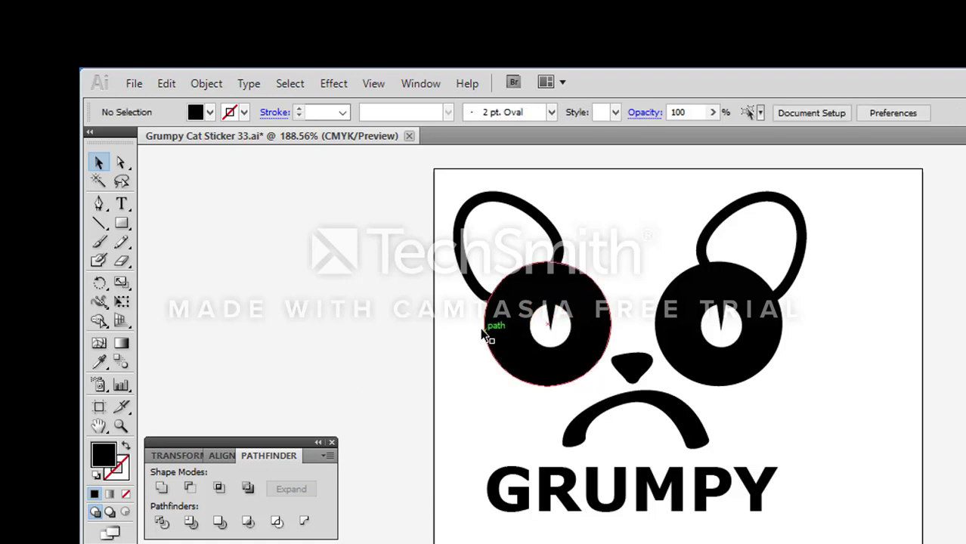
pyautogui.click(538, 331)
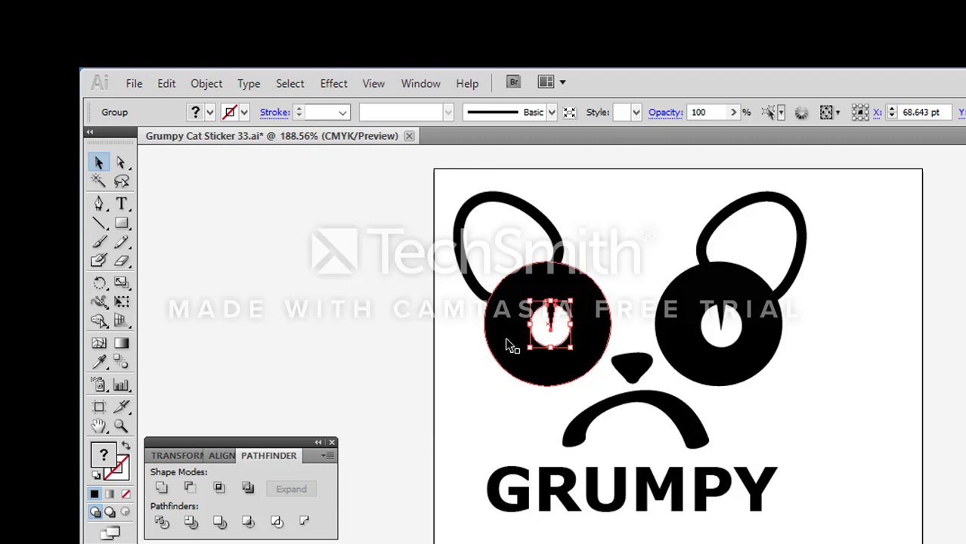
pyautogui.keyDown('shift'); pyautogui.click(507, 341); pyautogui.keyUp('shift')
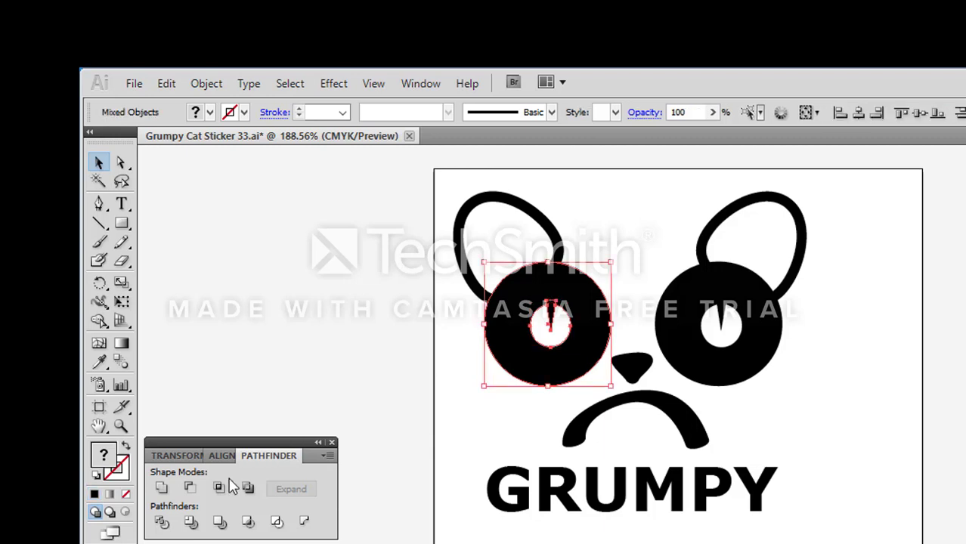
pyautogui.click(162, 490)
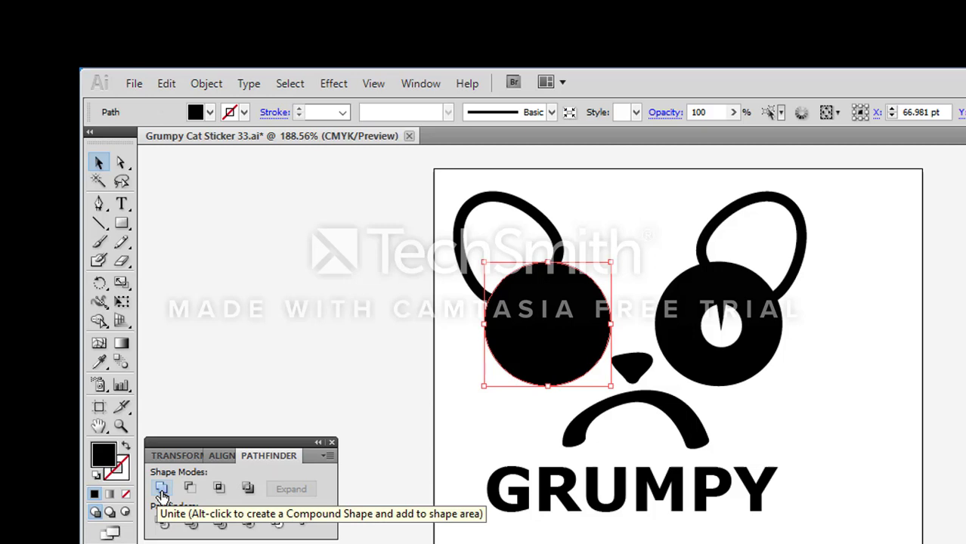
pyautogui.hotkey('ctrl', 'z')
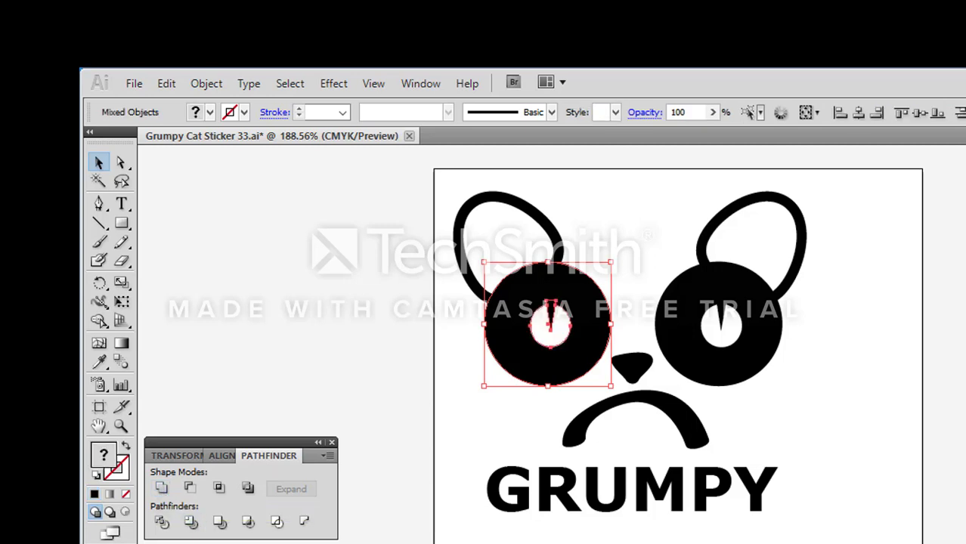
pyautogui.click(219, 523)
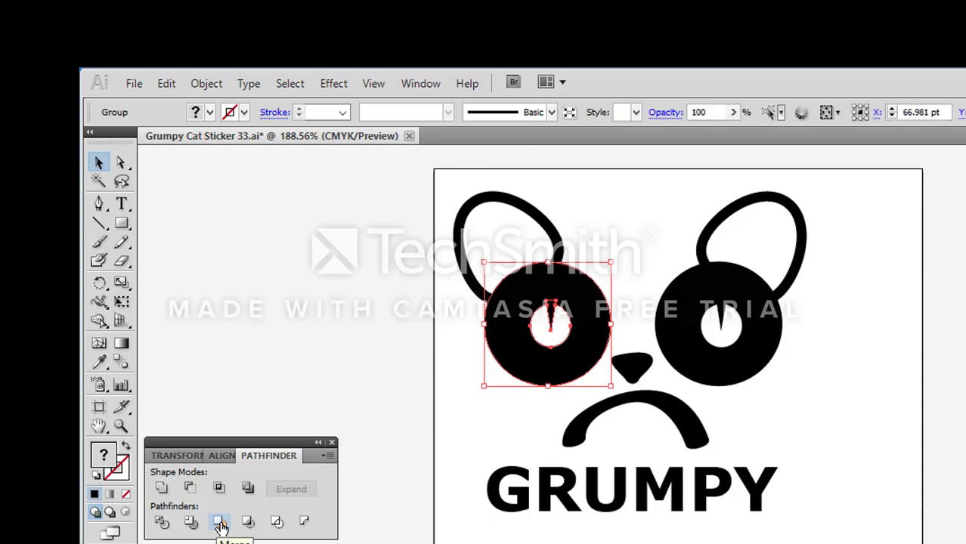
# Step: Marquee the left ear with the merged eye and Merge them into one continuous black shape
pyautogui.click(321, 408)
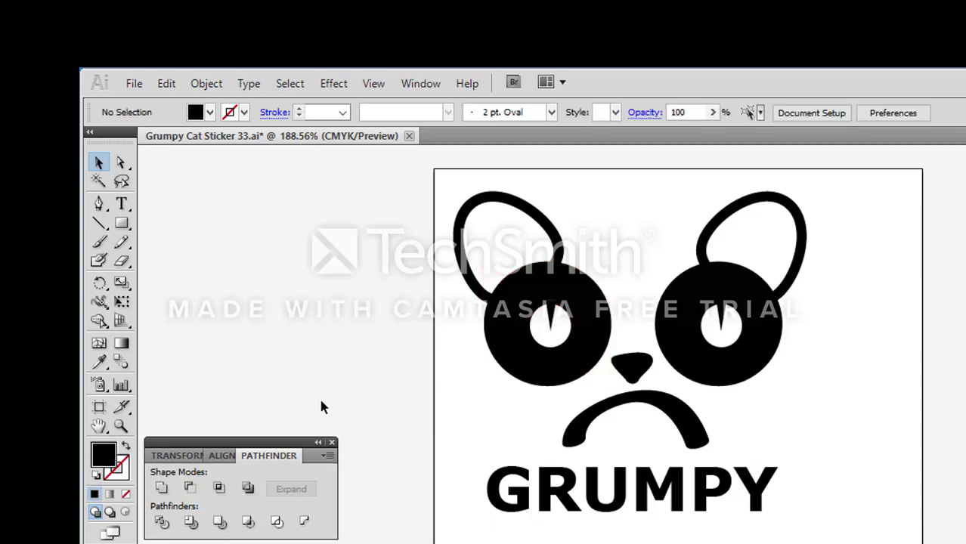
pyautogui.click(493, 344)
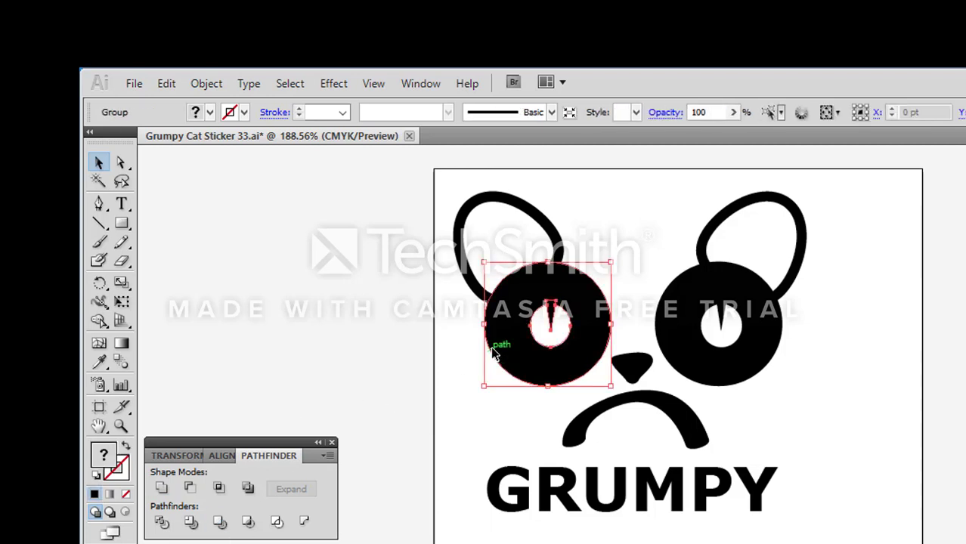
pyautogui.click(453, 385)
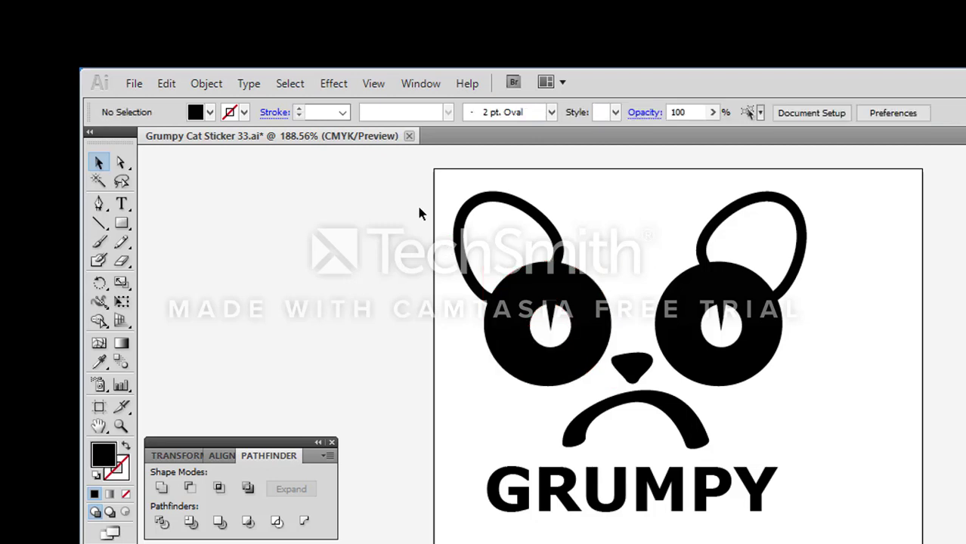
pyautogui.moveTo(415, 197); pyautogui.dragTo(576, 363)
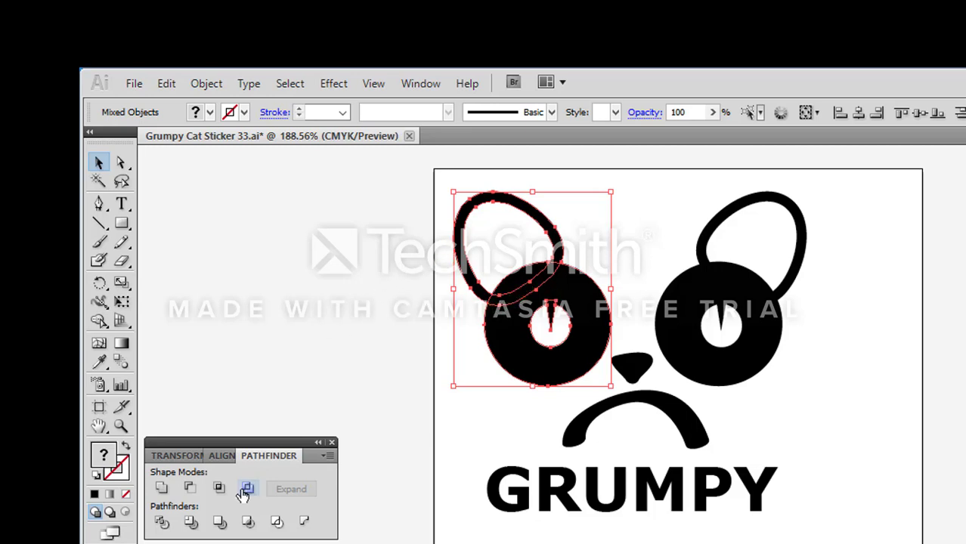
pyautogui.click(219, 528)
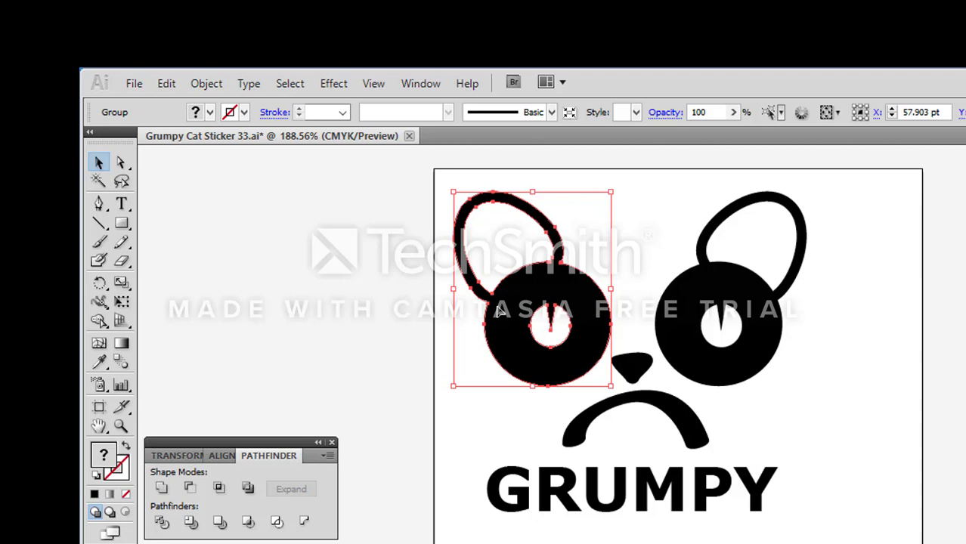
pyautogui.click(418, 269)
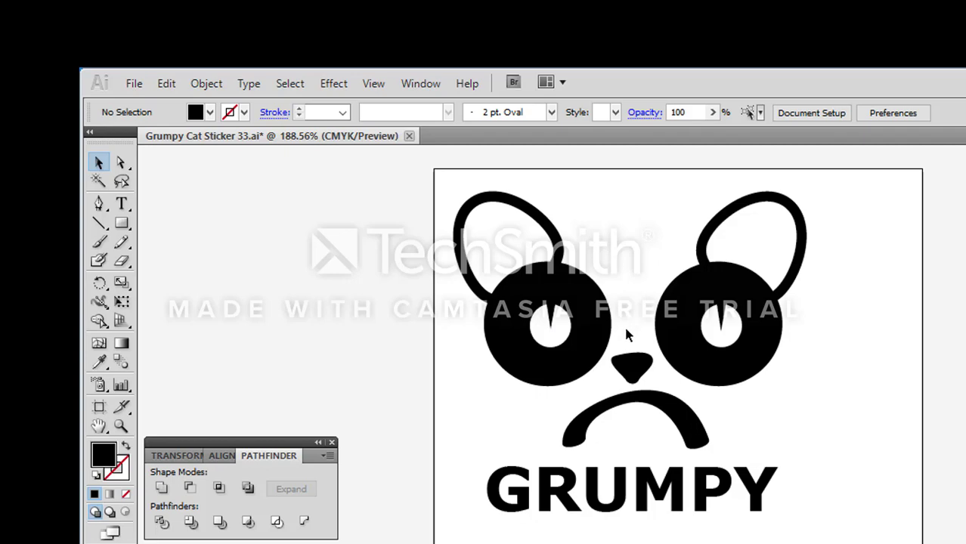
# Step: Set the nose's stroke to [None], keeping only its black fill
pyautogui.click(634, 368)
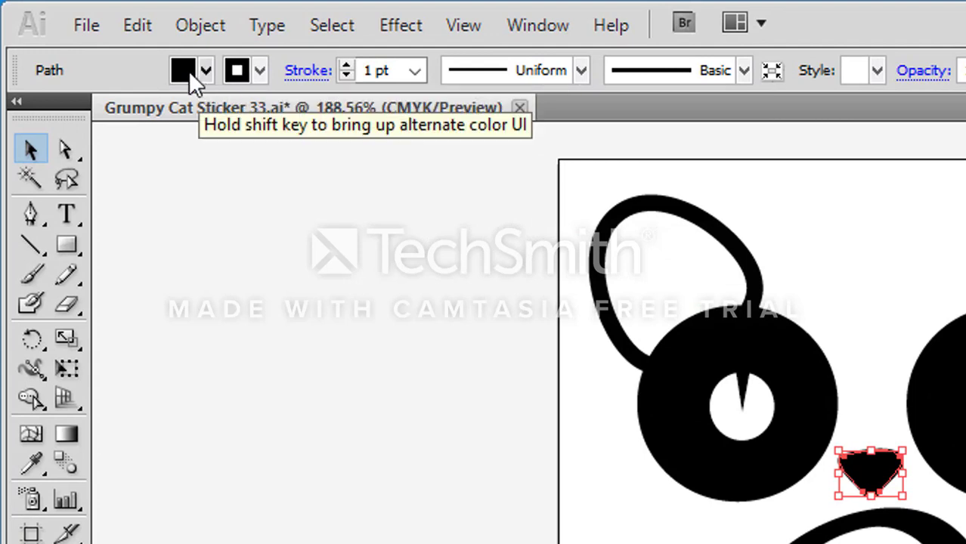
pyautogui.click(258, 71)
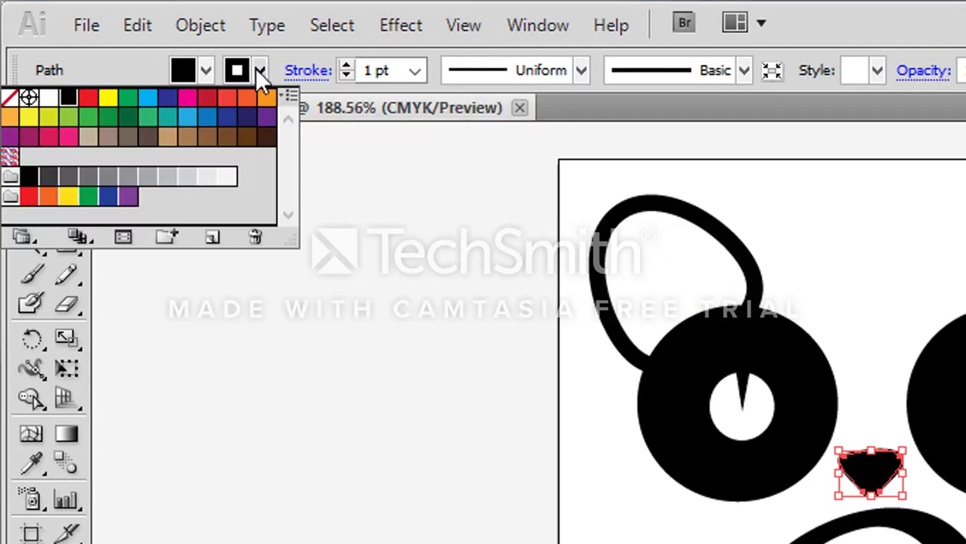
pyautogui.click(9, 100)
pyautogui.click(326, 456)
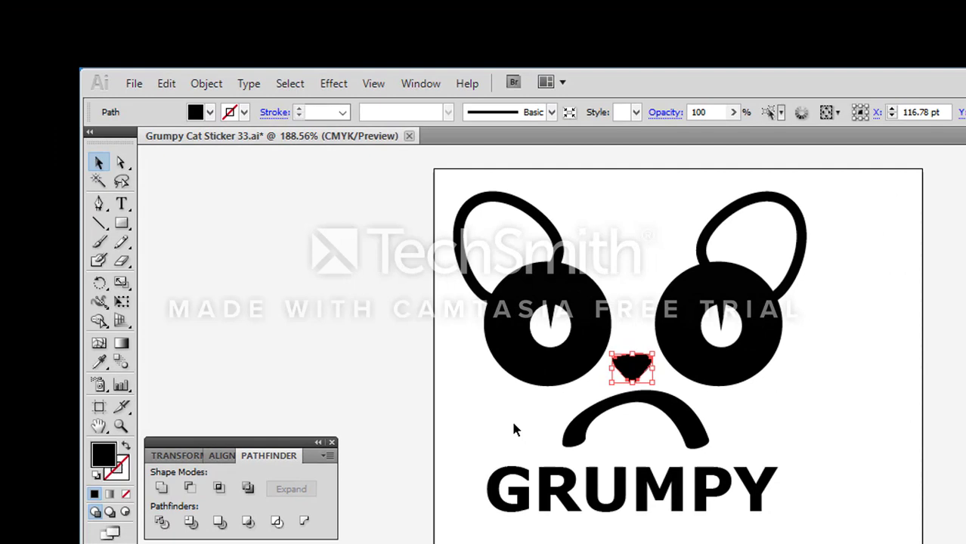
# Step: Select the frowning mouth and apply Outline Stroke to make it a black-filled shape
pyautogui.click(683, 543)
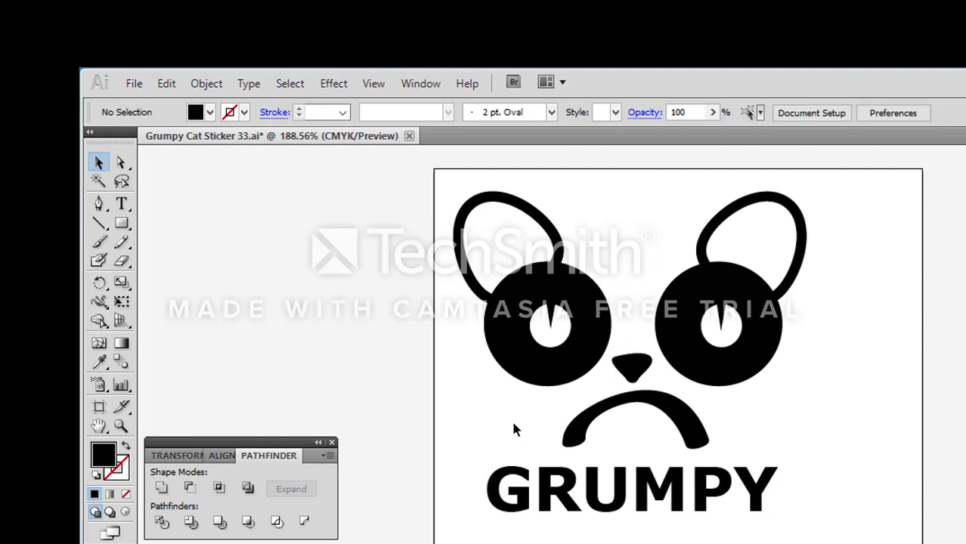
pyautogui.moveTo(515, 423); pyautogui.dragTo(631, 415)
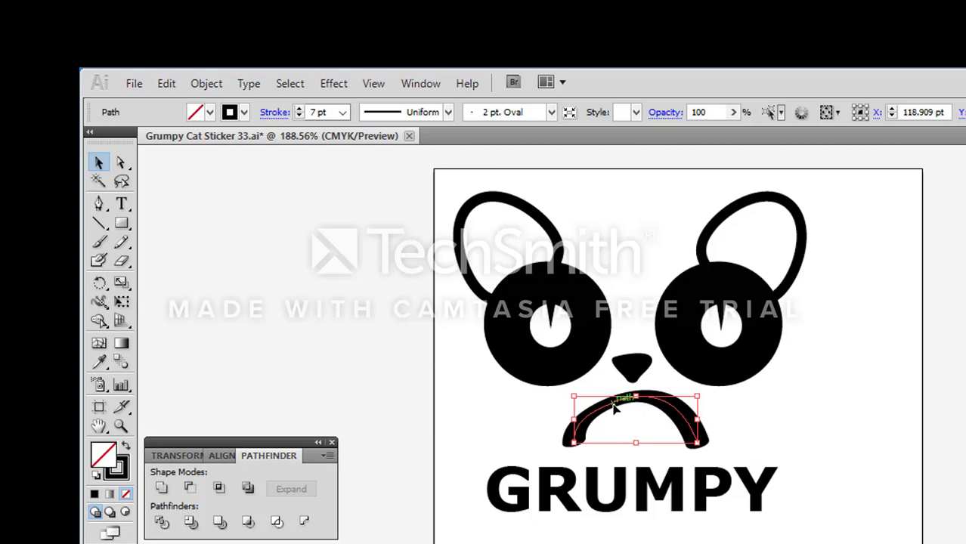
pyautogui.click(205, 84)
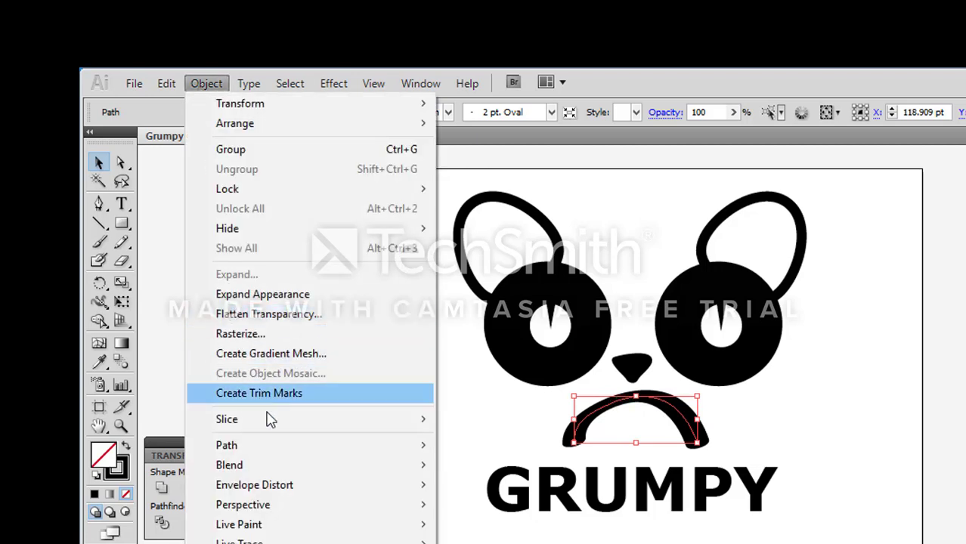
pyautogui.moveTo(283, 449)
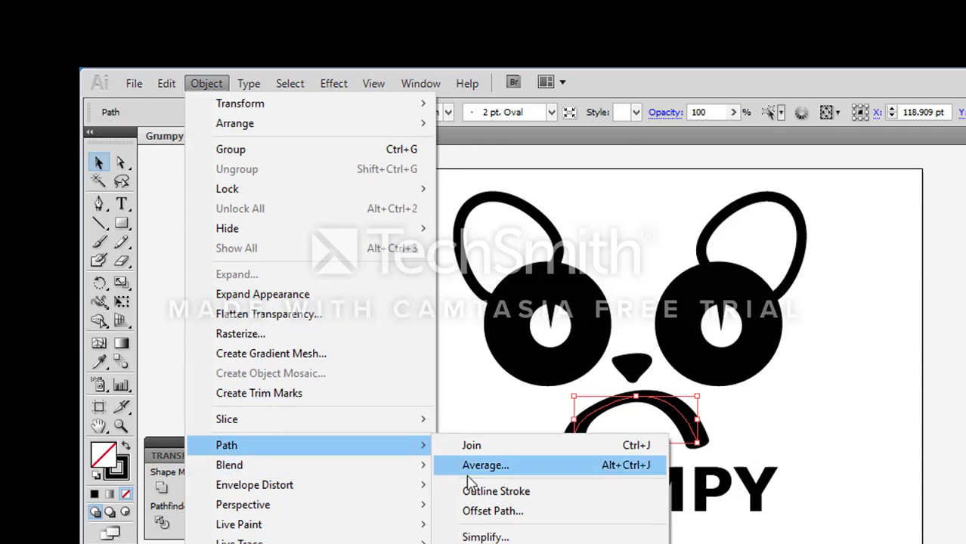
pyautogui.click(522, 492)
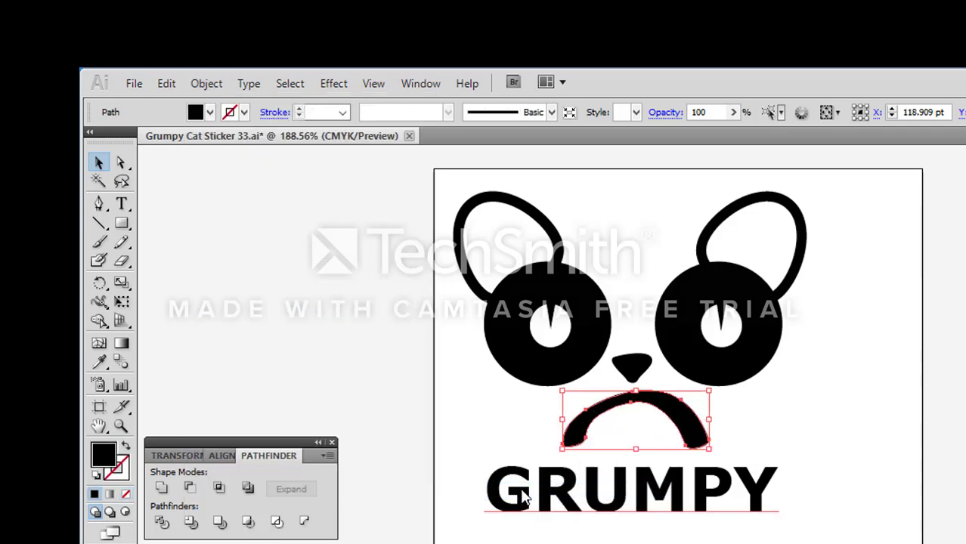
pyautogui.click(416, 472)
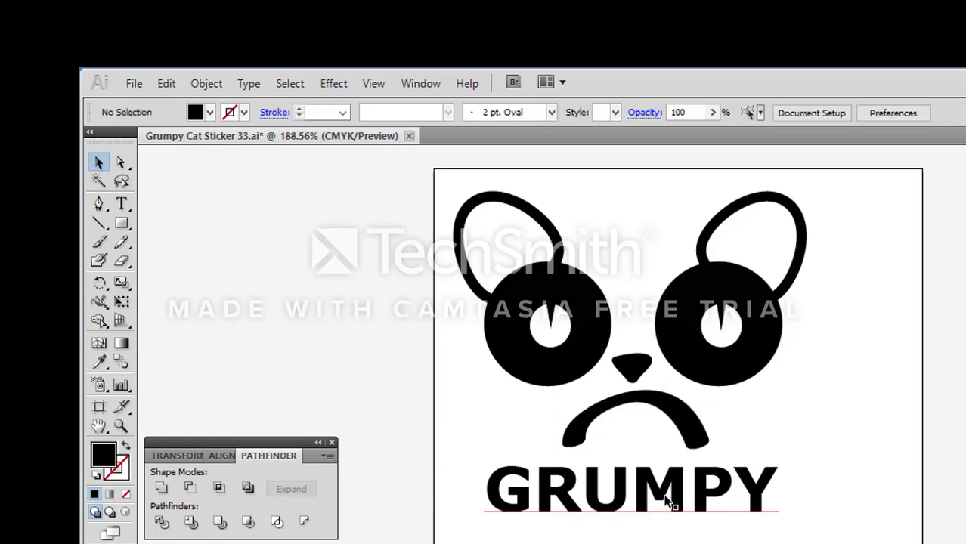
# Step: Convert the GRUMPY text to outlined letter shapes with the right-click Create Outlines command
pyautogui.moveTo(802, 539); pyautogui.dragTo(483, 499)
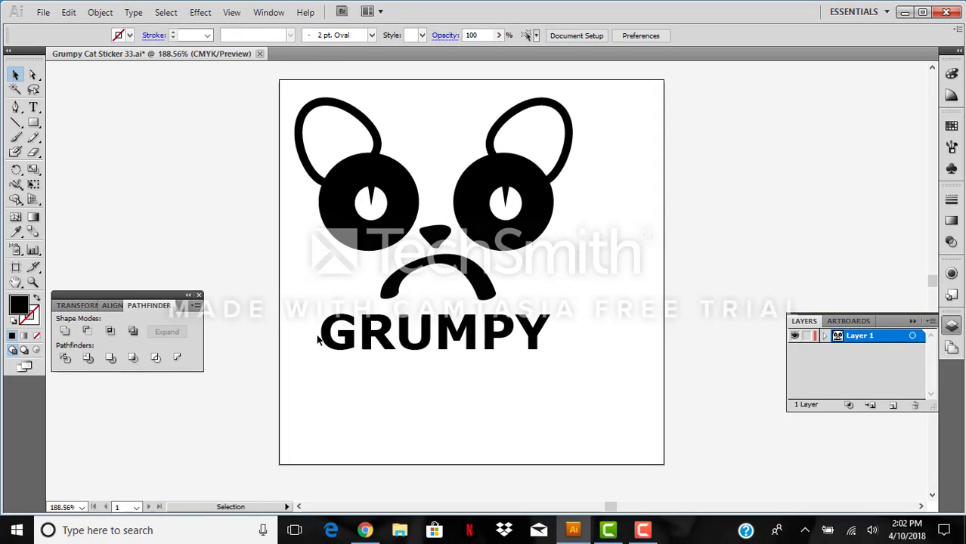
pyautogui.click(318, 340)
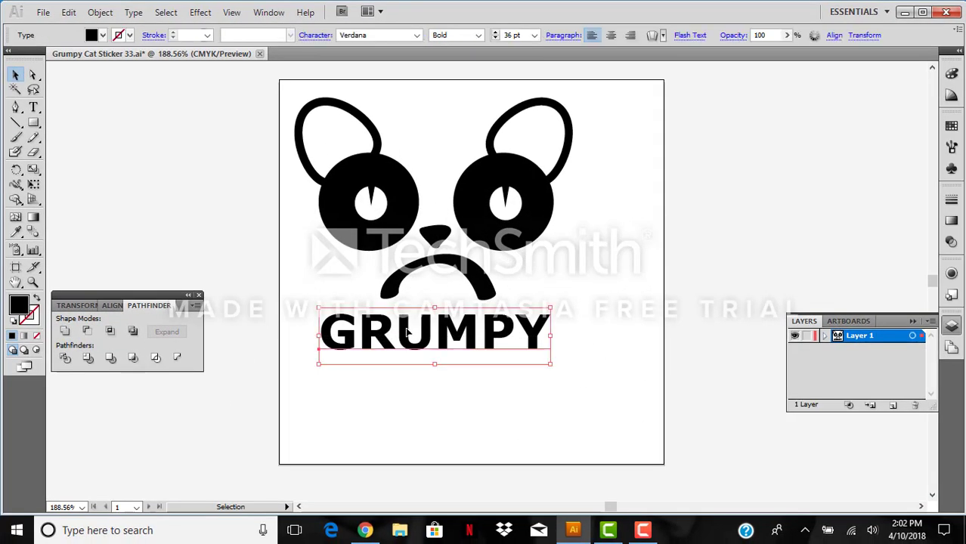
pyautogui.rightClick(407, 333)
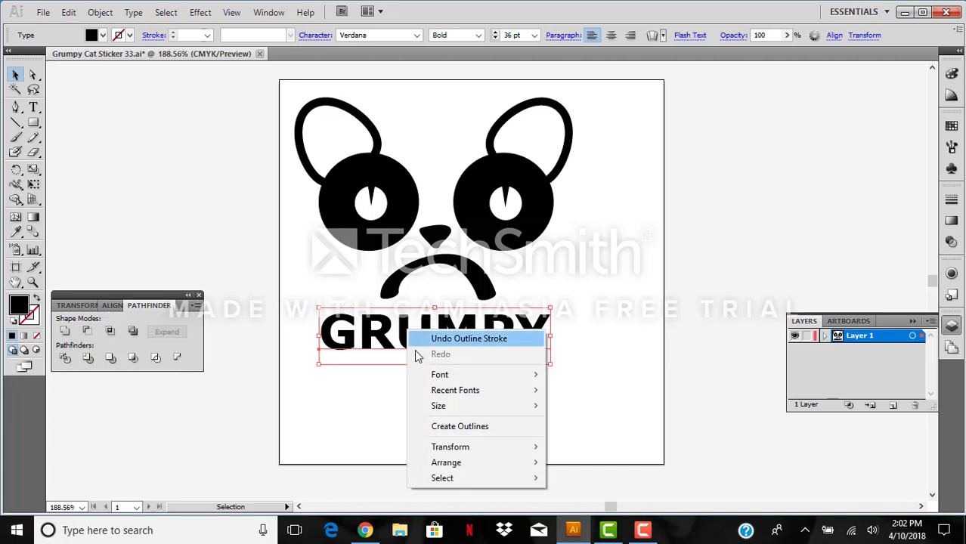
pyautogui.click(460, 431)
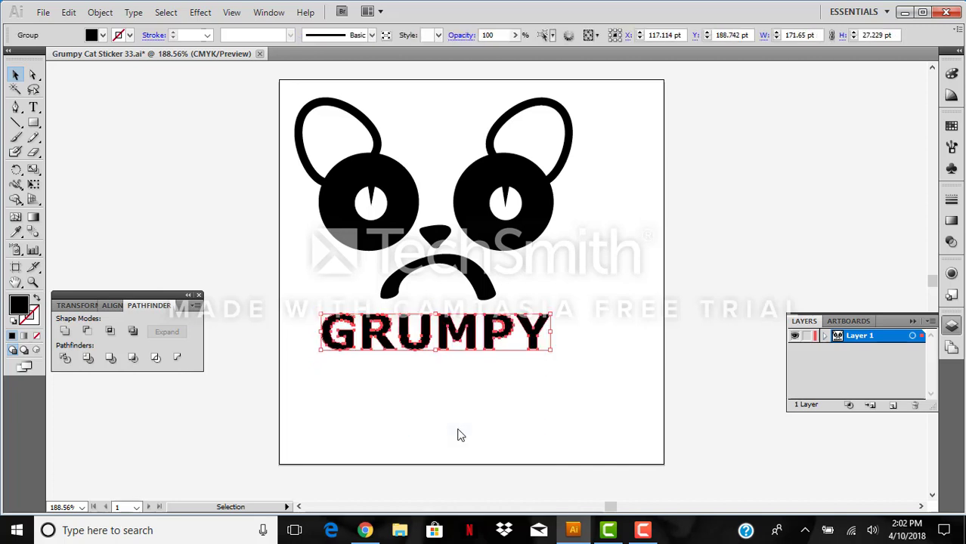
pyautogui.click(422, 412)
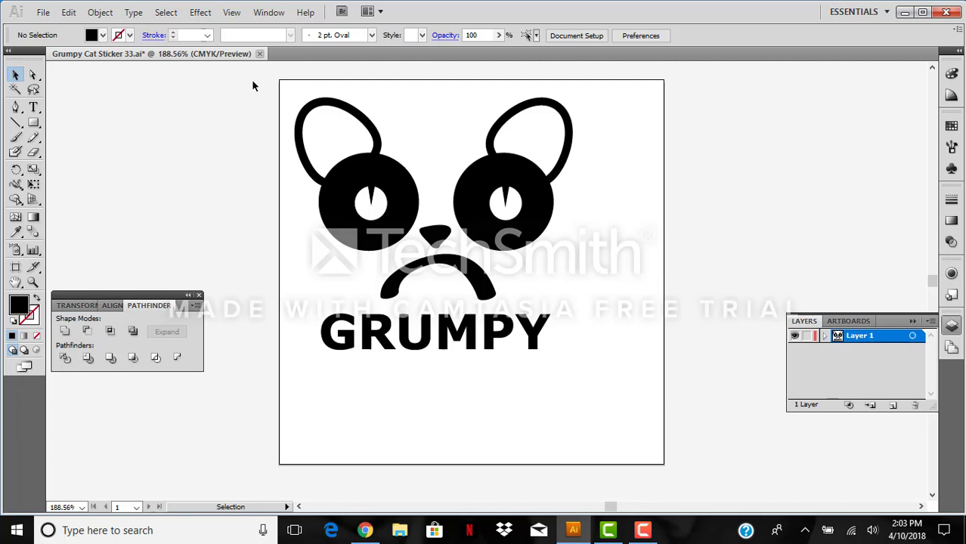
# Step: Select all the cat artwork and GRUMPY letters and drag the corner handles out to the artboard edges
pyautogui.moveTo(253, 83); pyautogui.dragTo(609, 373)
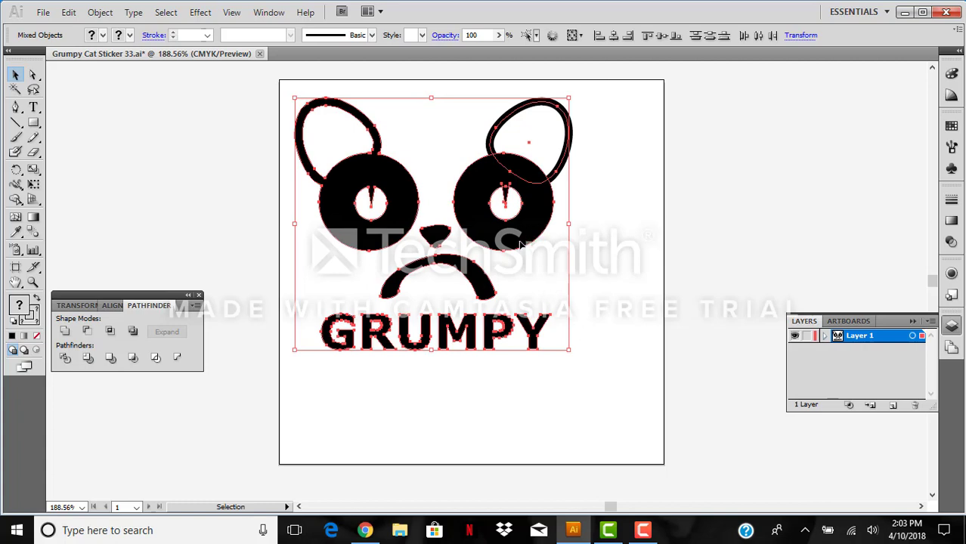
pyautogui.moveTo(523, 237); pyautogui.dragTo(519, 226)
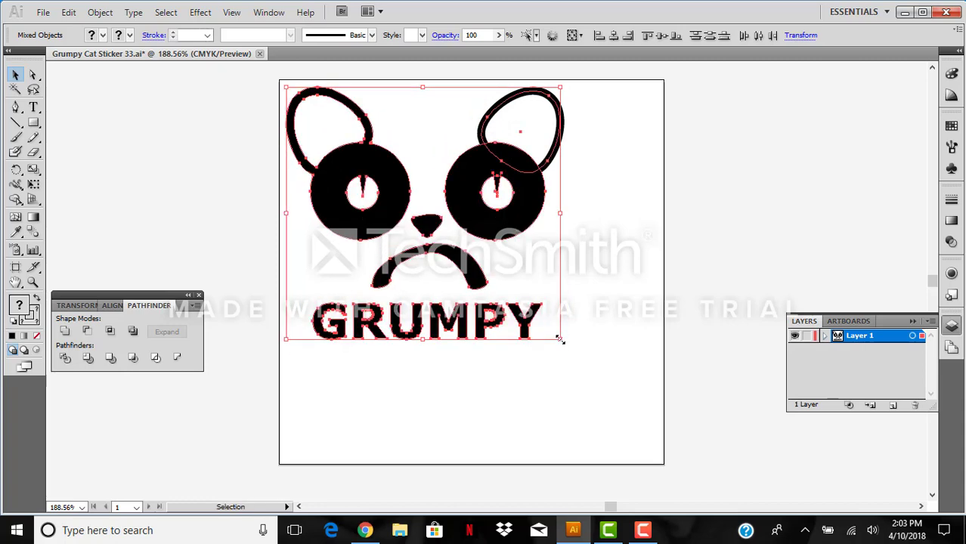
pyautogui.moveTo(559, 340); pyautogui.dragTo(657, 444)
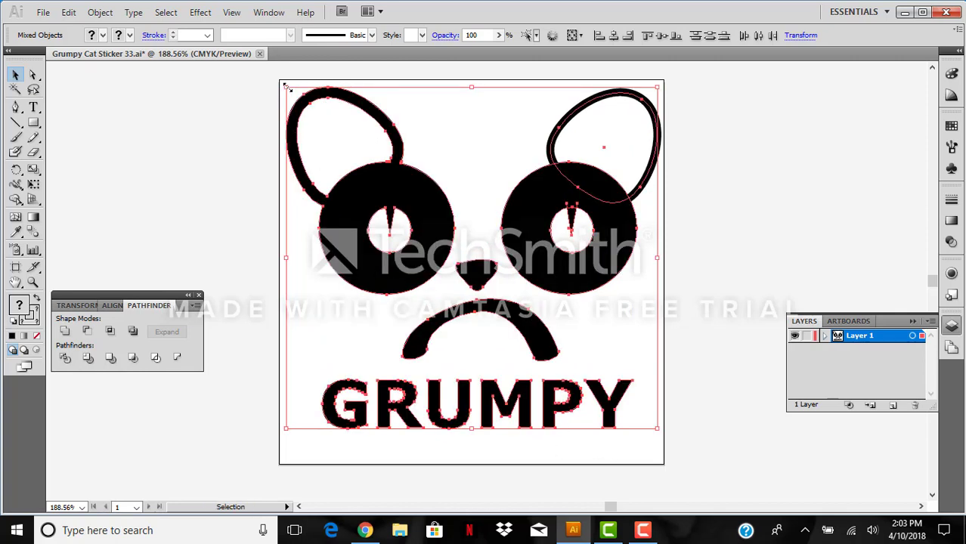
pyautogui.moveTo(285, 86); pyautogui.dragTo(281, 82)
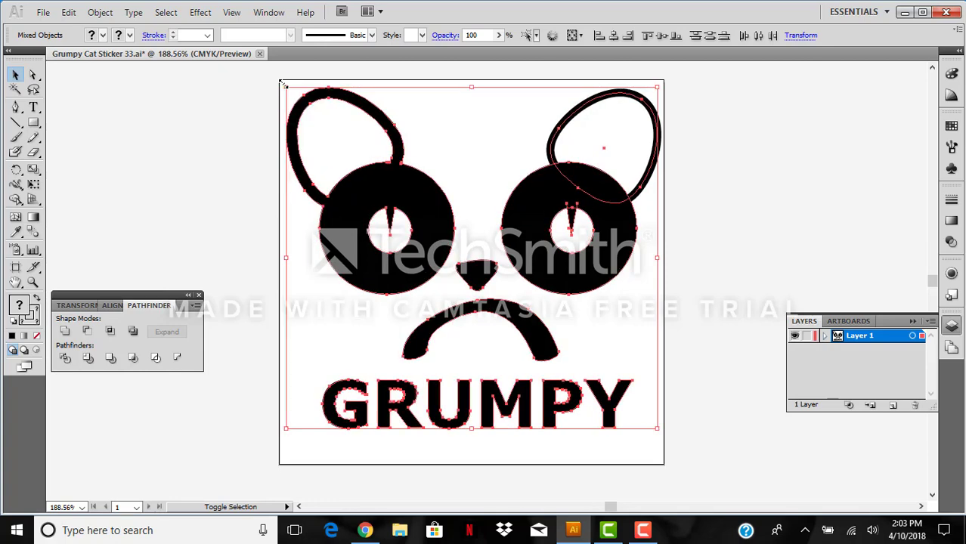
pyautogui.click(258, 115)
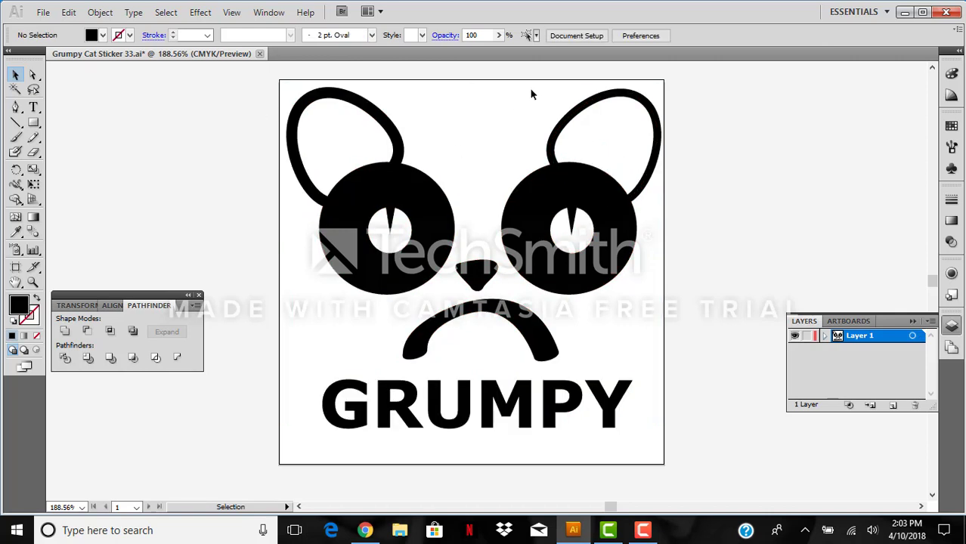
# Step: Delete the right ear and eye, then drag a copy of the left ear-and-eye group to the right
pyautogui.moveTo(531, 94); pyautogui.dragTo(660, 278)
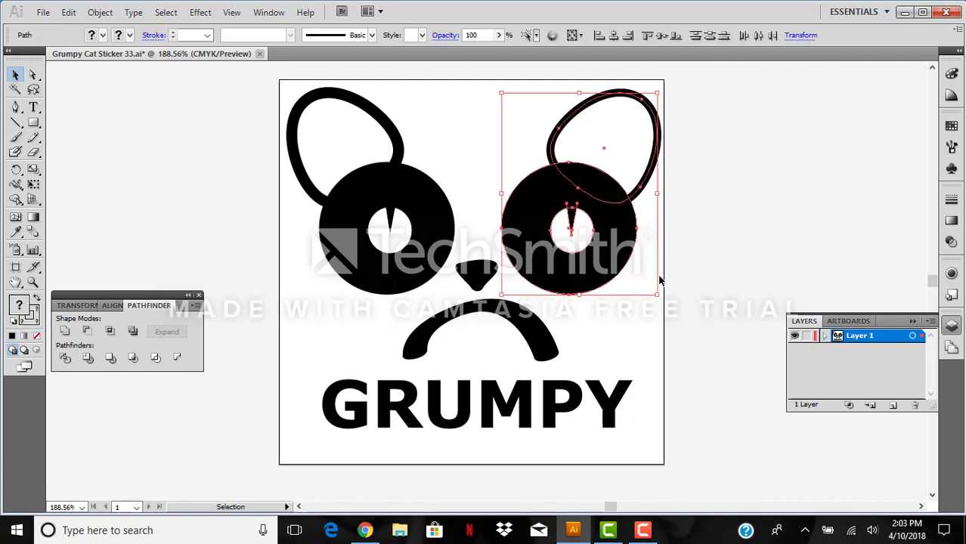
pyautogui.press('Delete')
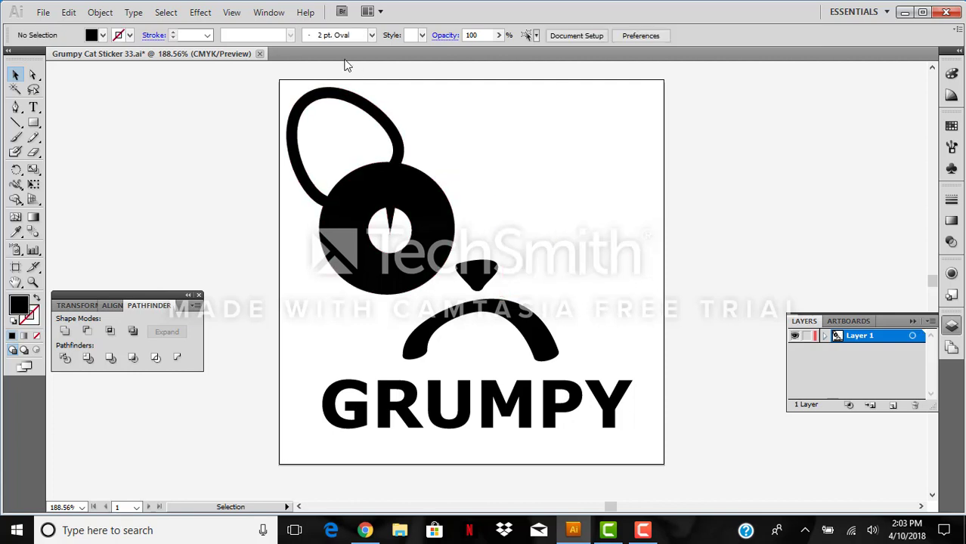
pyautogui.moveTo(307, 78); pyautogui.dragTo(403, 252)
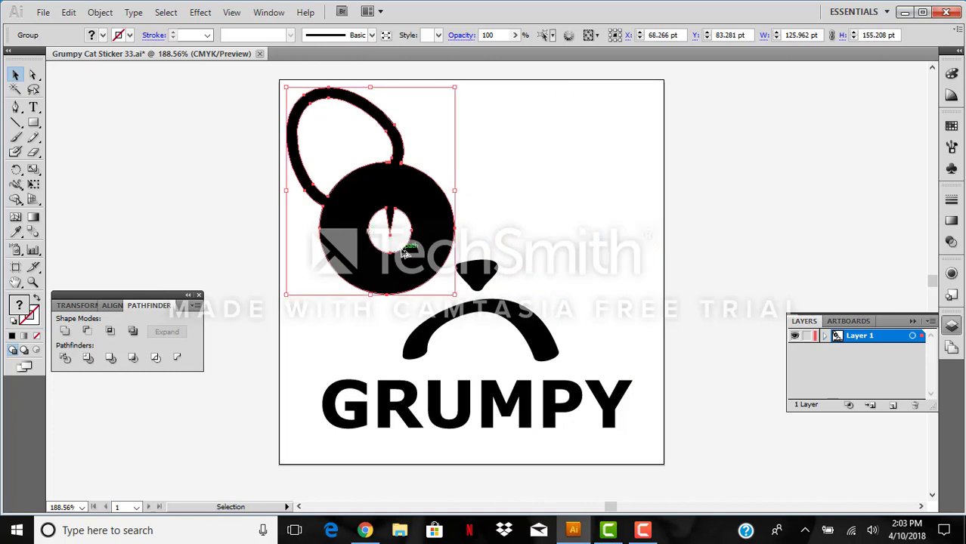
pyautogui.moveTo(403, 252); pyautogui.dragTo(626, 293)
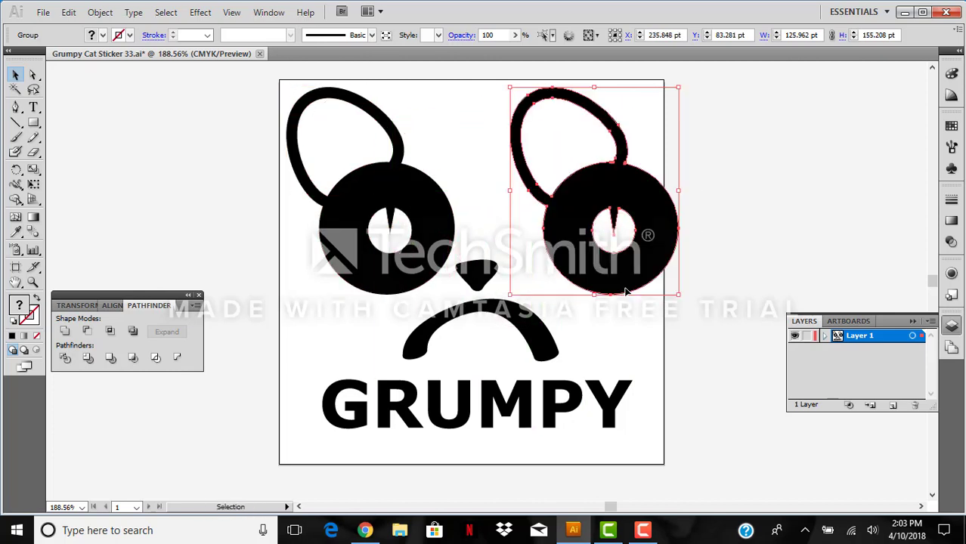
# Step: Reflect the copy vertically so the ear points right, then nudge it left into a symmetric position
pyautogui.rightClick(625, 293)
pyautogui.moveTo(675, 394)
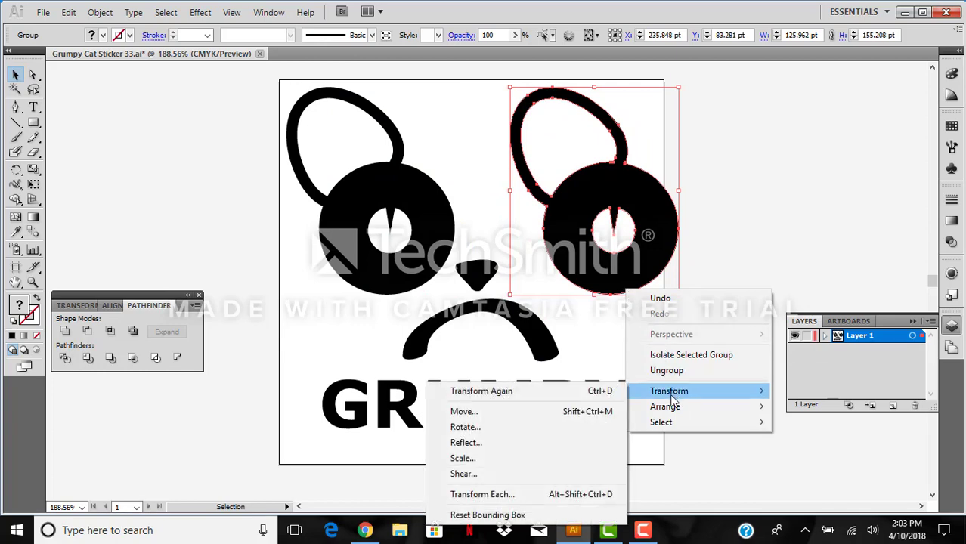
pyautogui.click(528, 443)
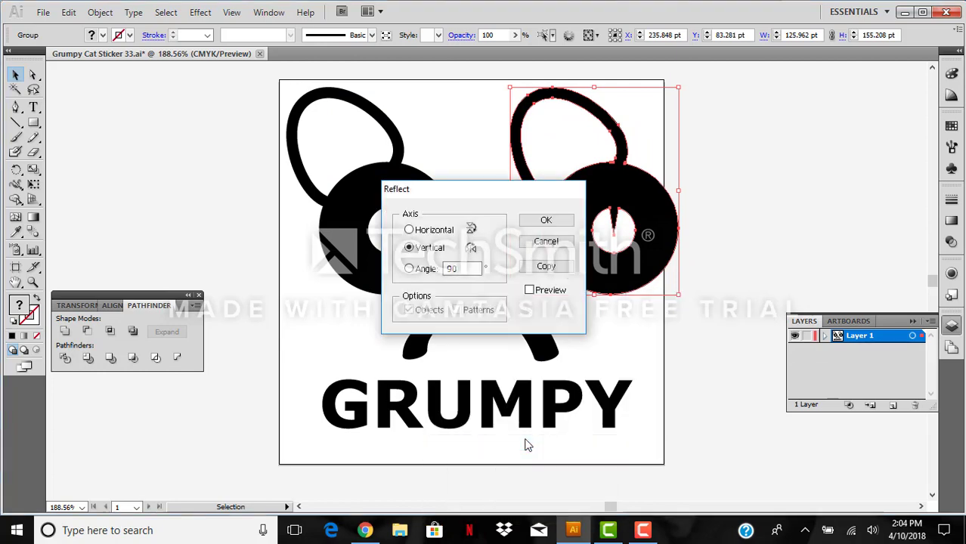
pyautogui.click(552, 219)
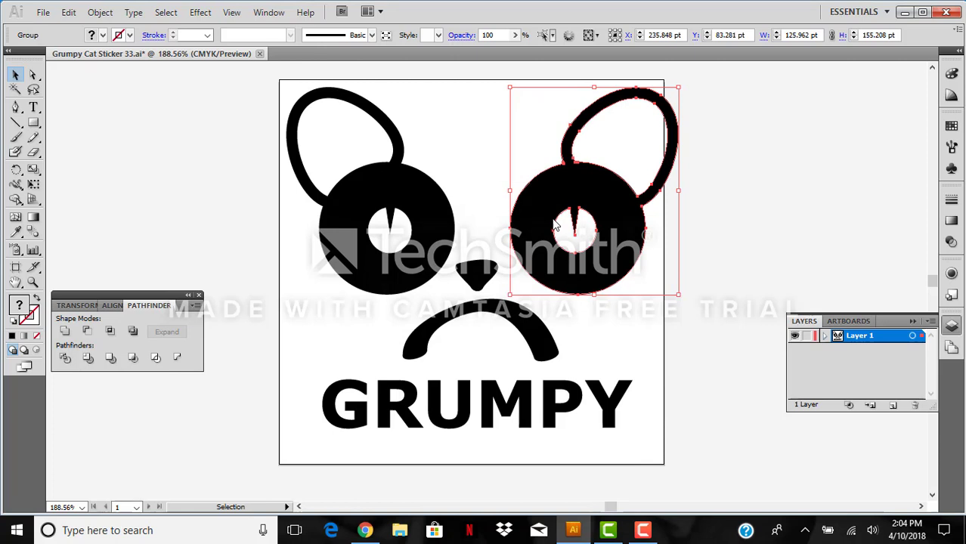
pyautogui.press('Left')
pyautogui.press('Left')
pyautogui.press('Left')
pyautogui.press('Left')
pyautogui.press('Left')
pyautogui.press('Left')
pyautogui.press('Left')
pyautogui.press('Left')
pyautogui.press('Left')
pyautogui.press('Left')
pyautogui.press('Left')
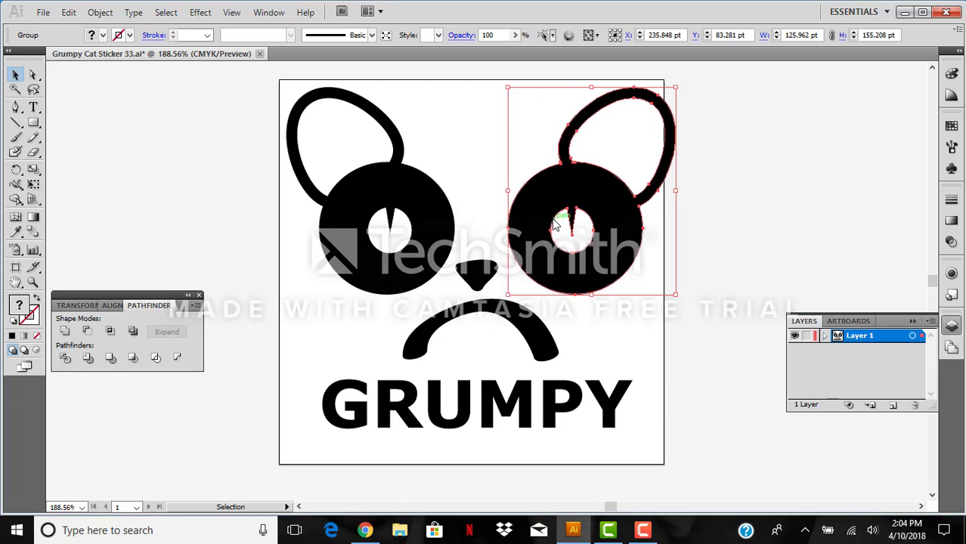
pyautogui.press('Left')
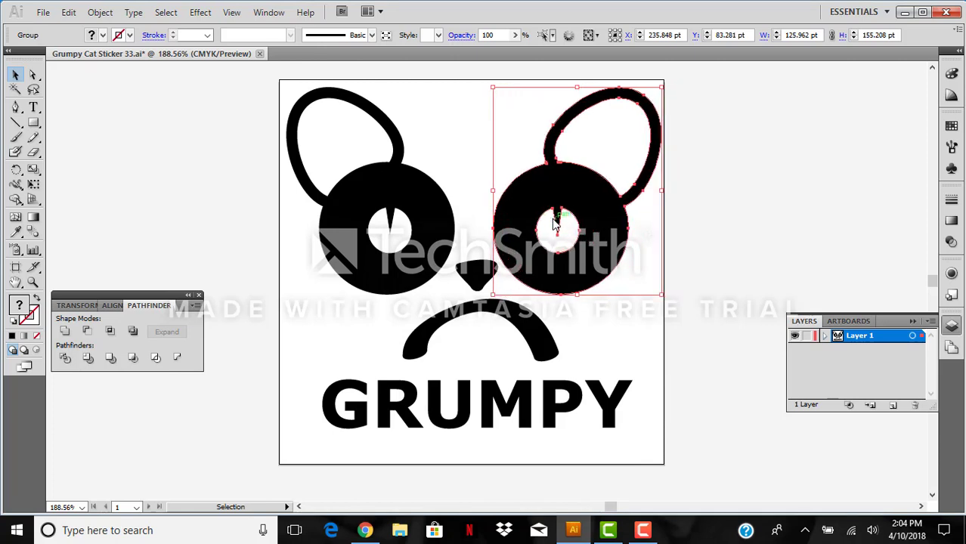
pyautogui.click(729, 418)
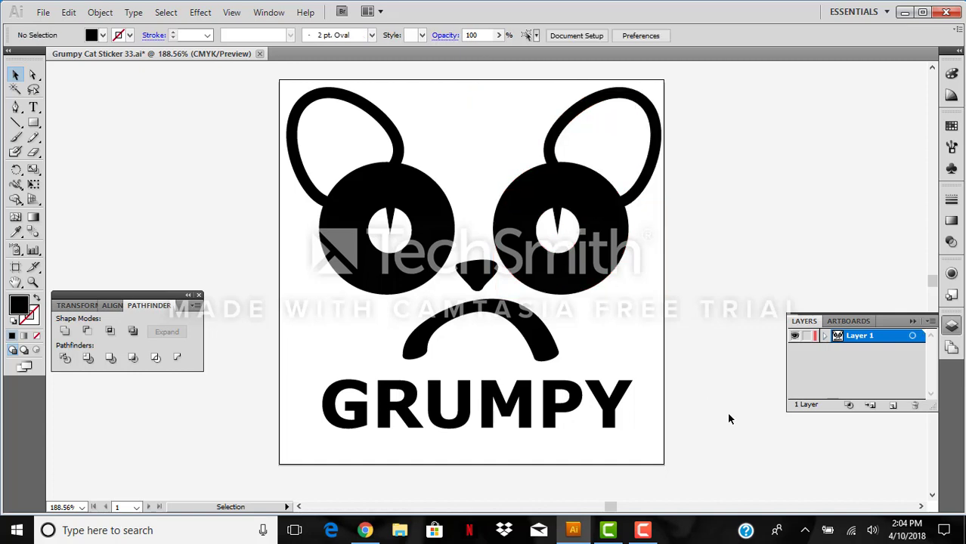